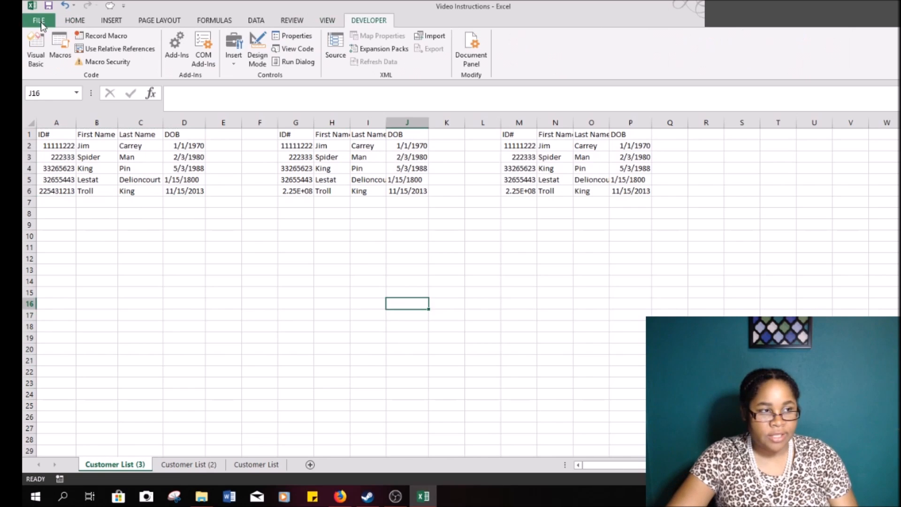
Check in the ribbon customization options that the Developer tab is enabled, and leave the options without changes
click(41, 22)
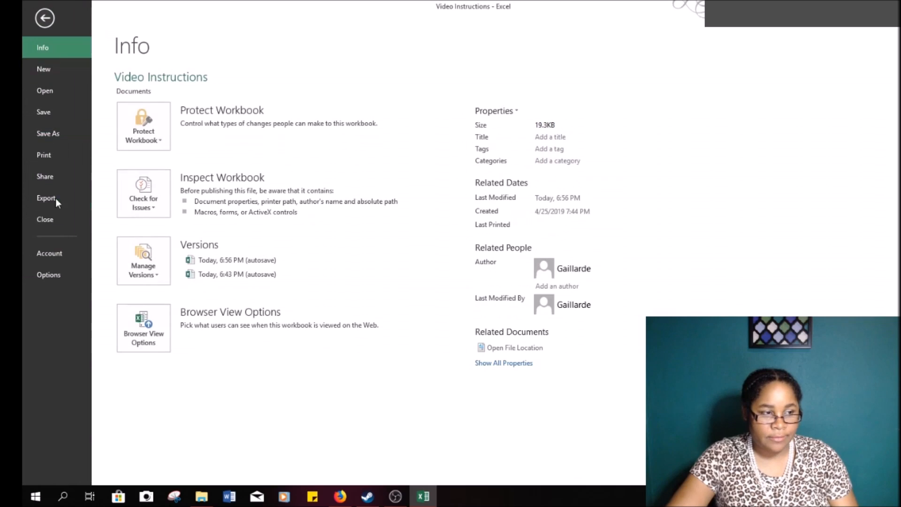
click(54, 275)
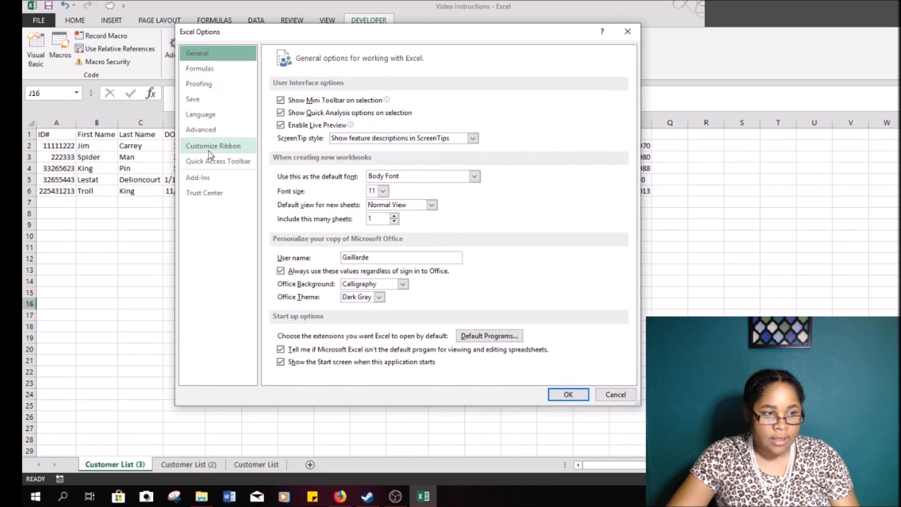
click(230, 147)
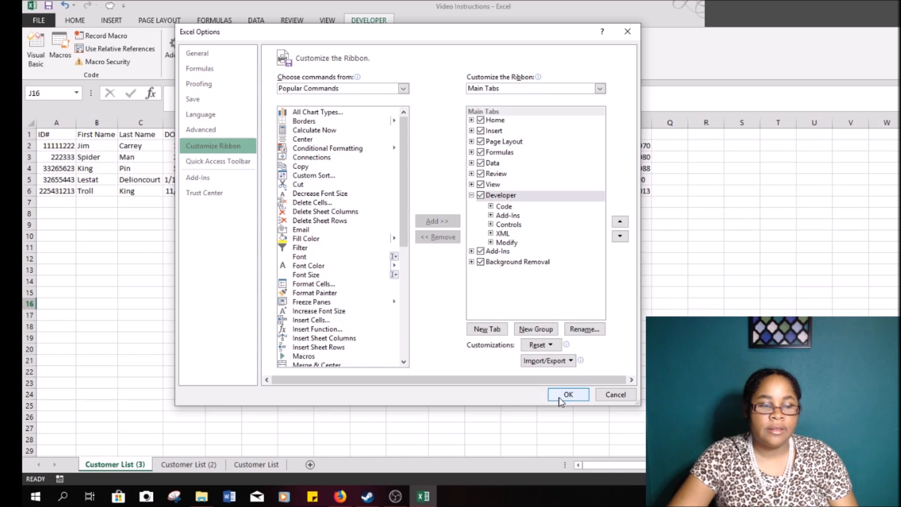
click(618, 398)
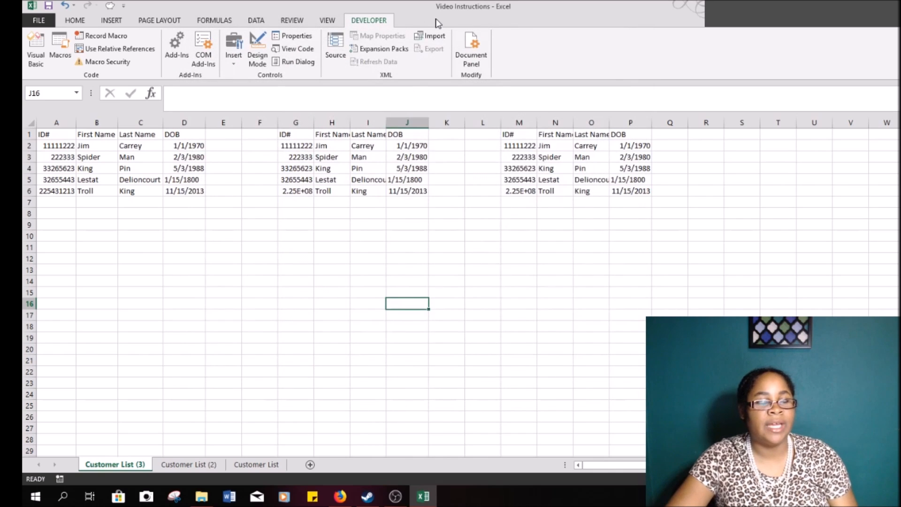
Look at the Excel Macro-Enabled Workbook file type for saving Video Instructions, and return to the sheet without saving
click(31, 21)
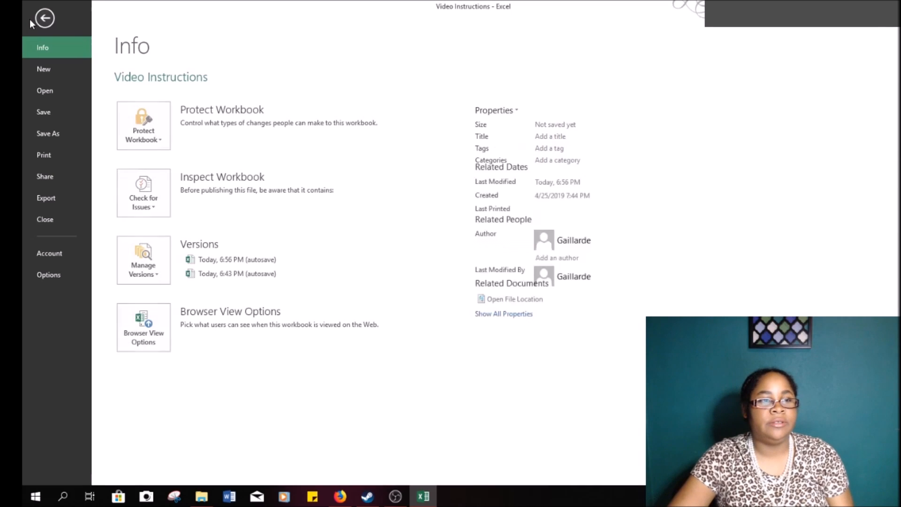
click(58, 136)
click(333, 264)
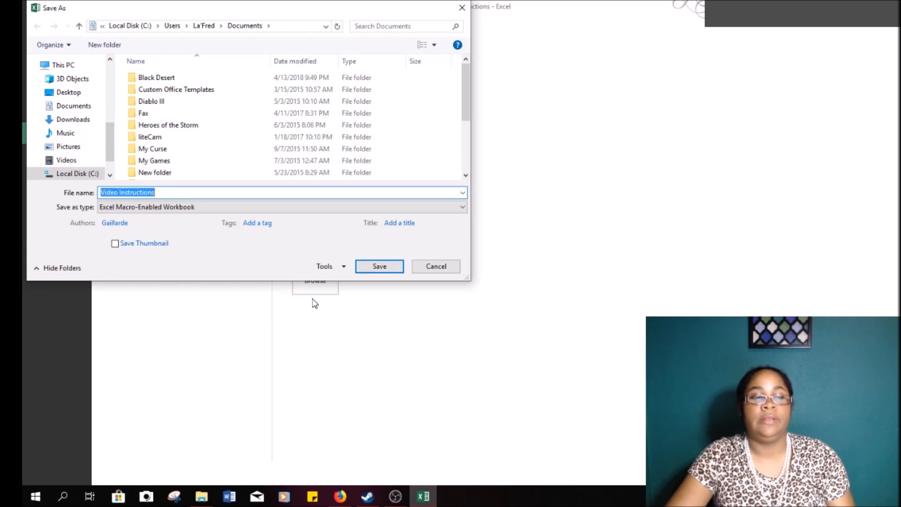
click(171, 208)
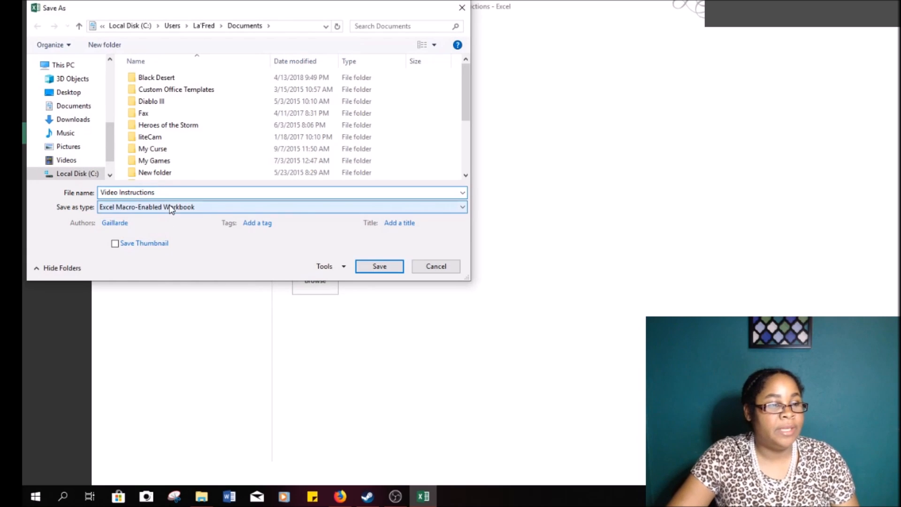
click(172, 208)
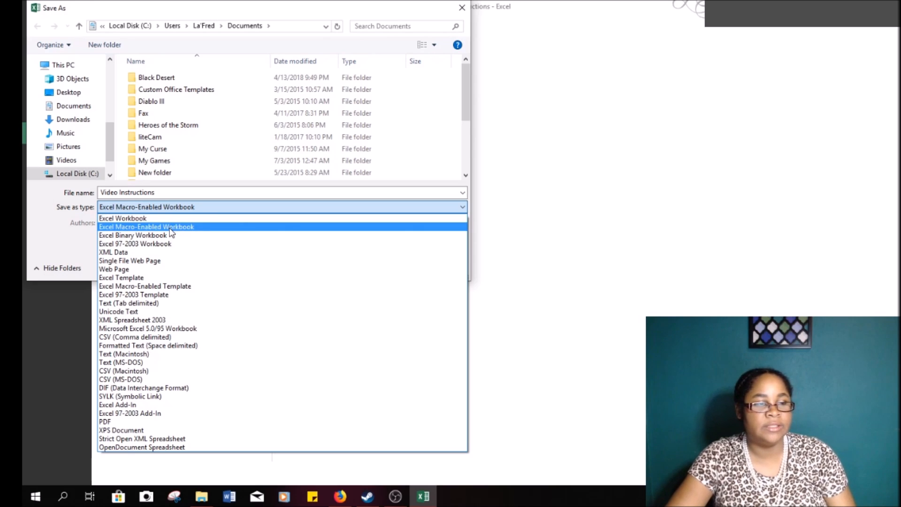
click(170, 227)
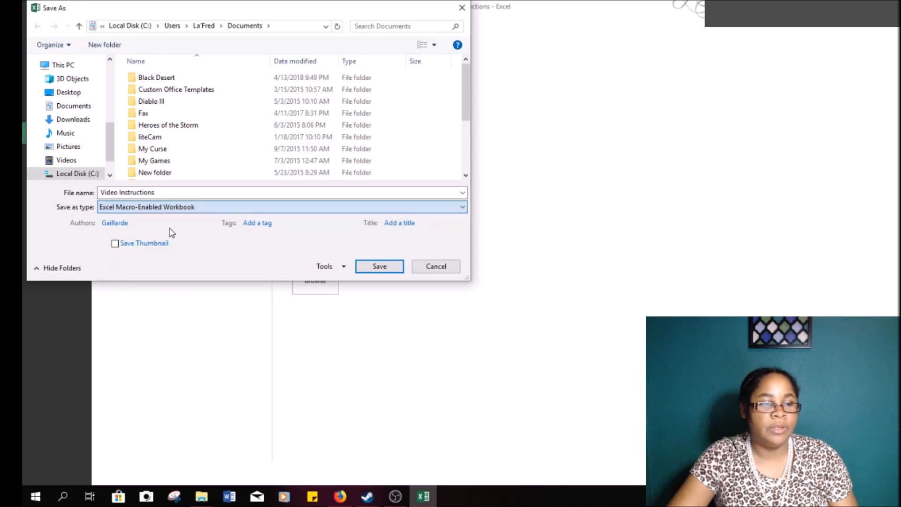
click(449, 269)
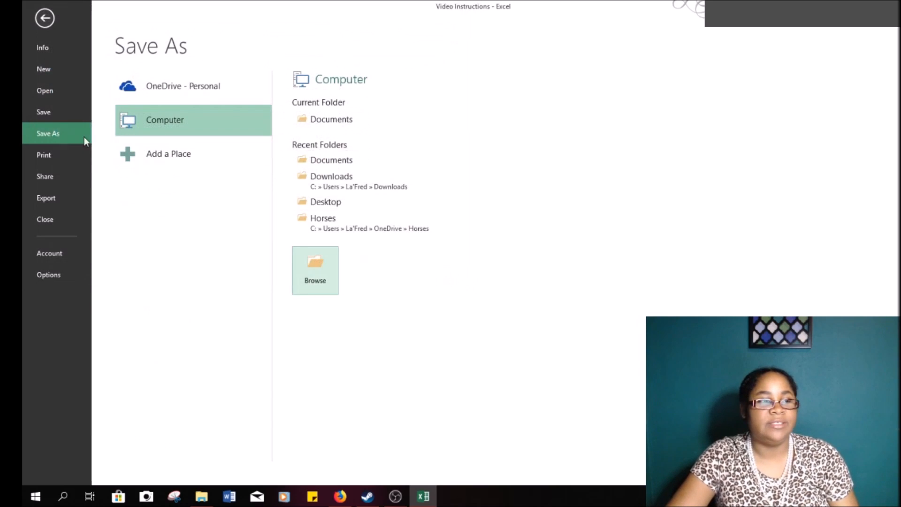
click(45, 19)
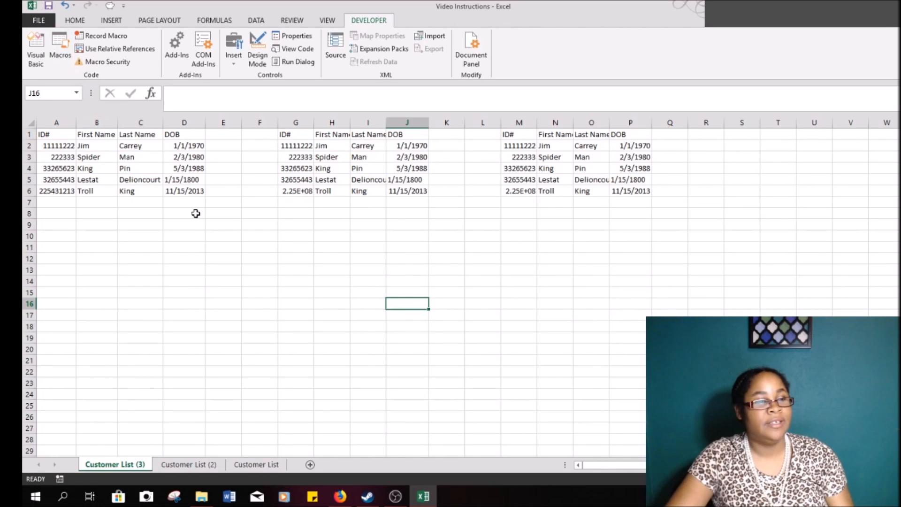
Look through the three customer list worksheets, ending on Customer List (2)
click(272, 465)
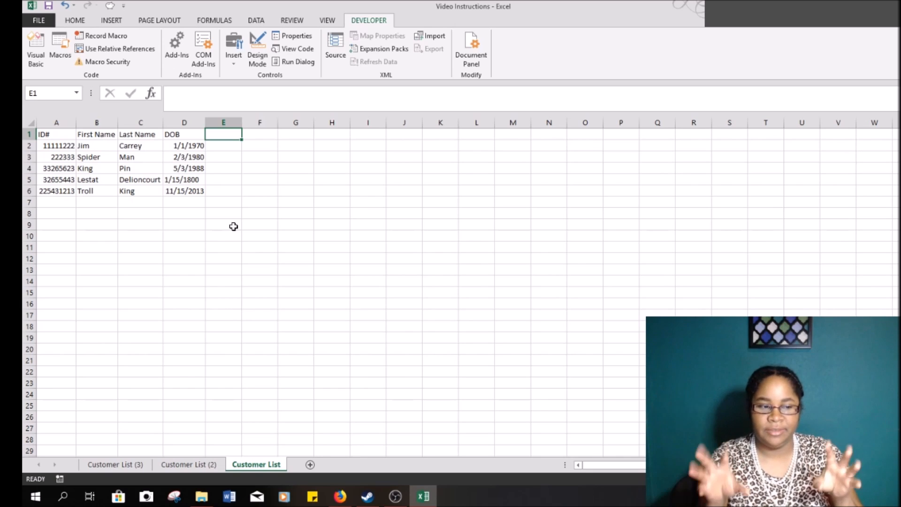
click(190, 464)
click(136, 467)
click(269, 466)
click(229, 318)
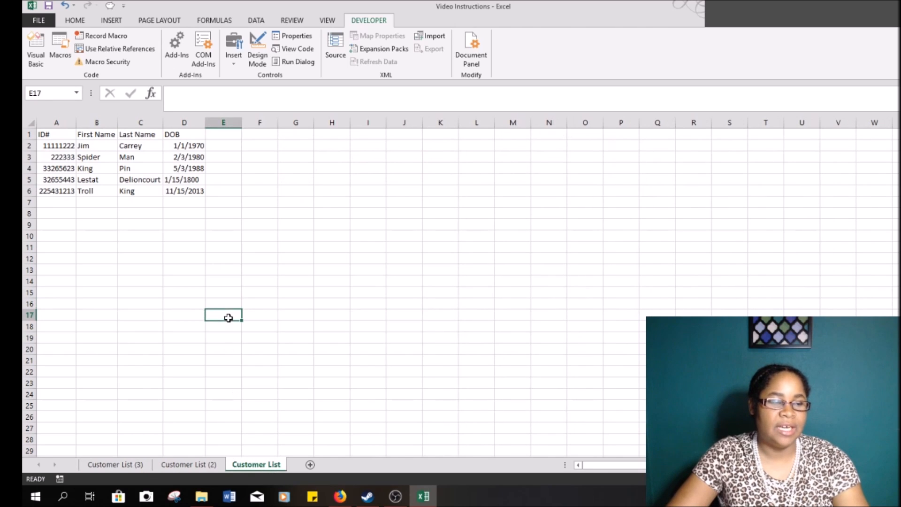
click(206, 464)
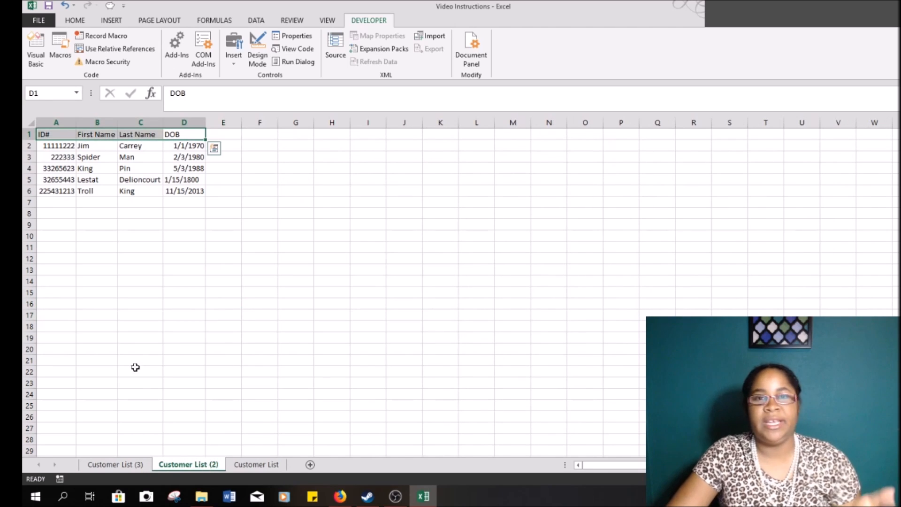
click(150, 325)
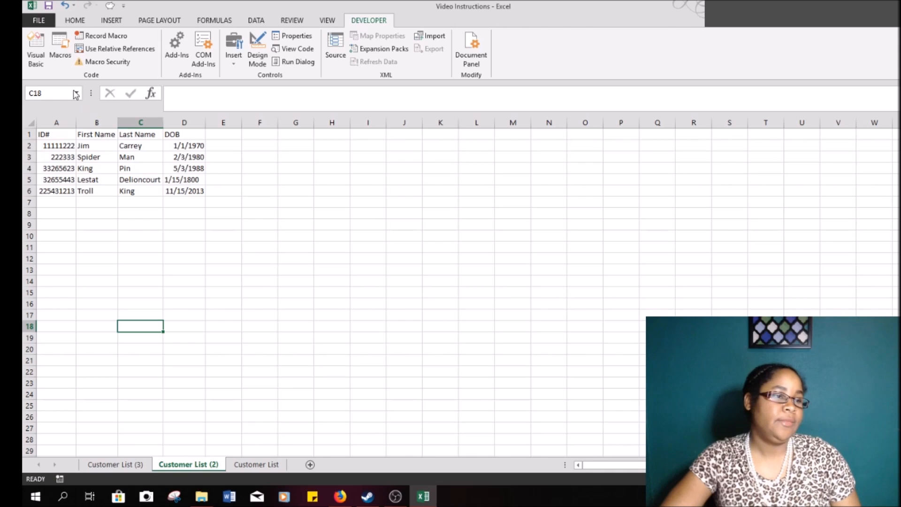
View the Visual Basic editor briefly and examine the list of macros already in the workbook
click(34, 53)
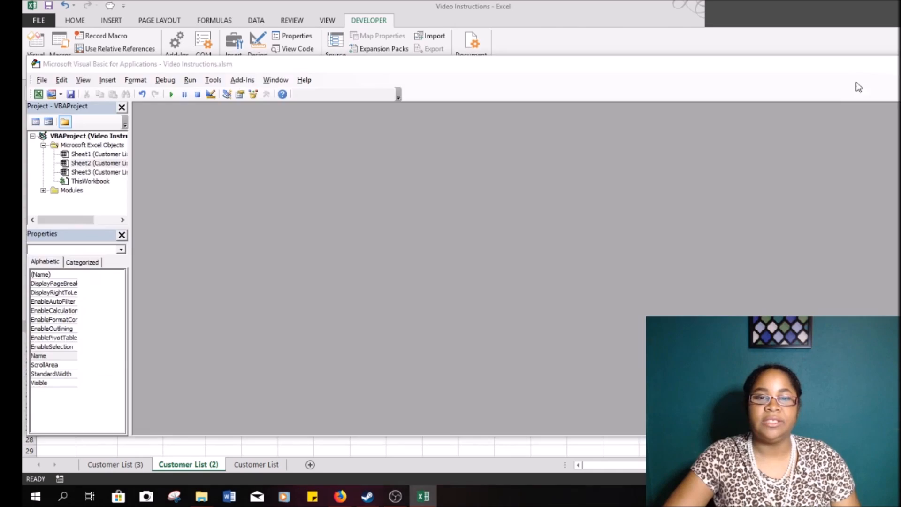
click(896, 66)
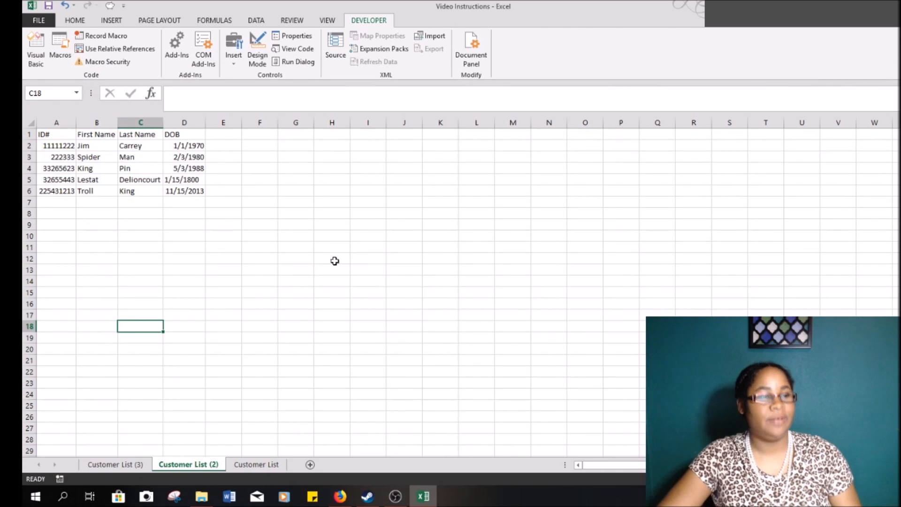
click(66, 56)
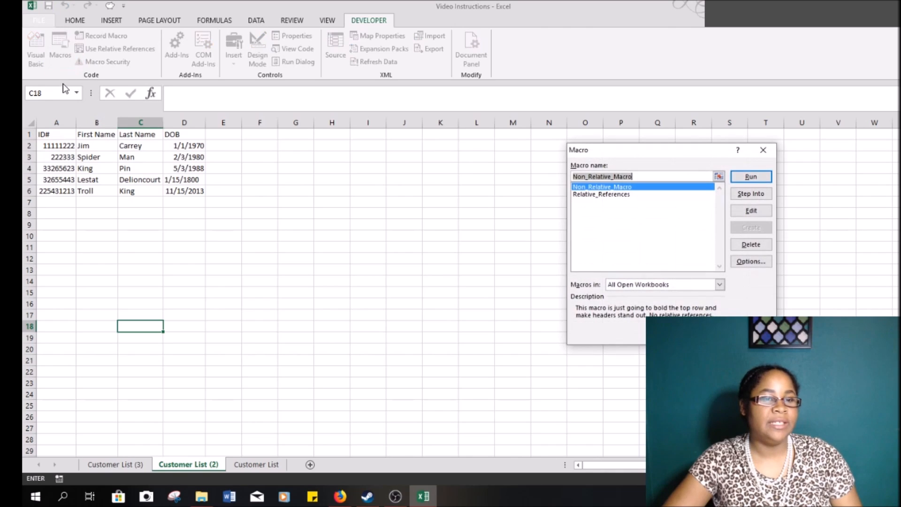
key(Return)
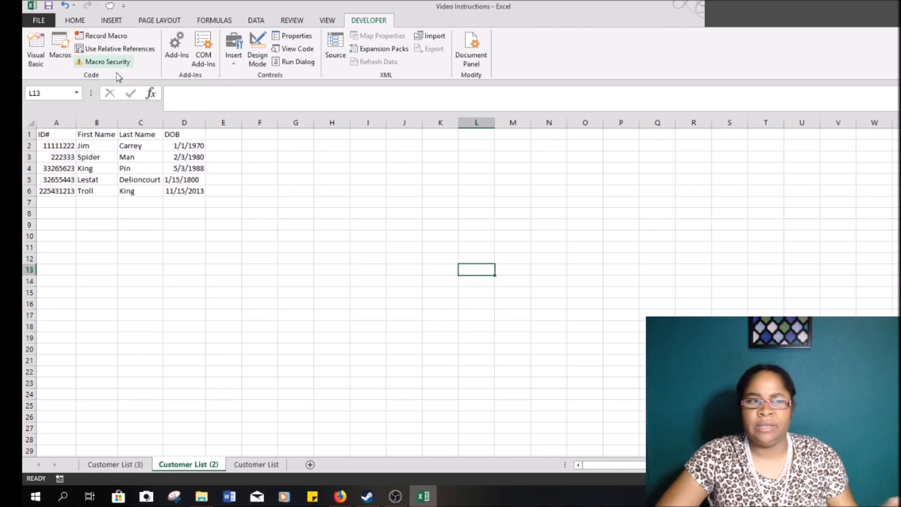
click(291, 234)
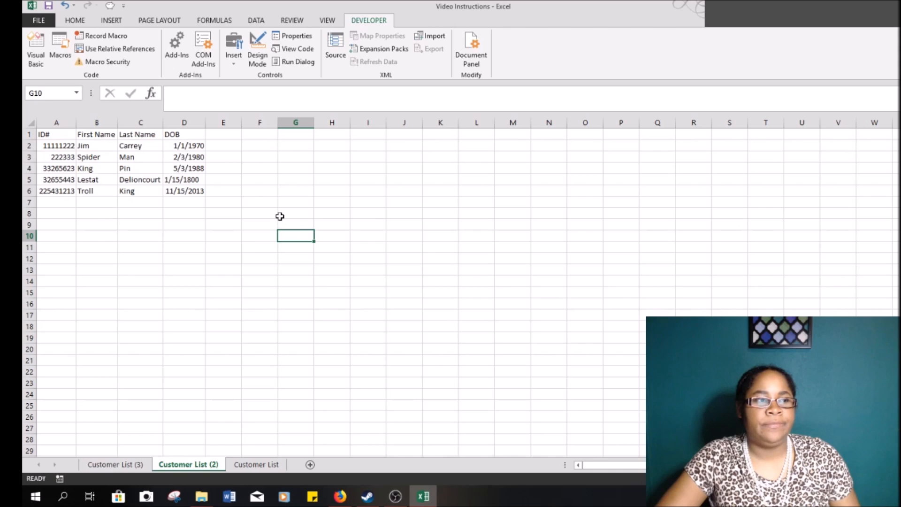
drag(52, 135, 176, 138)
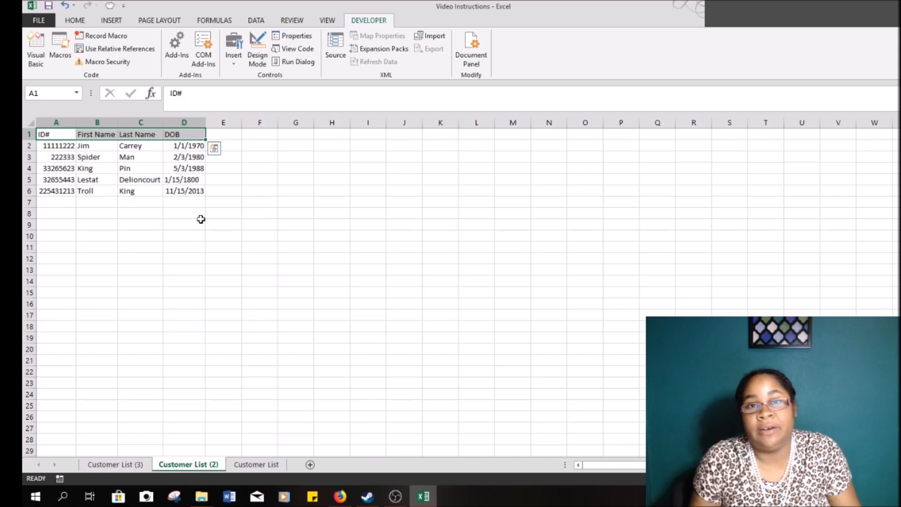
click(223, 292)
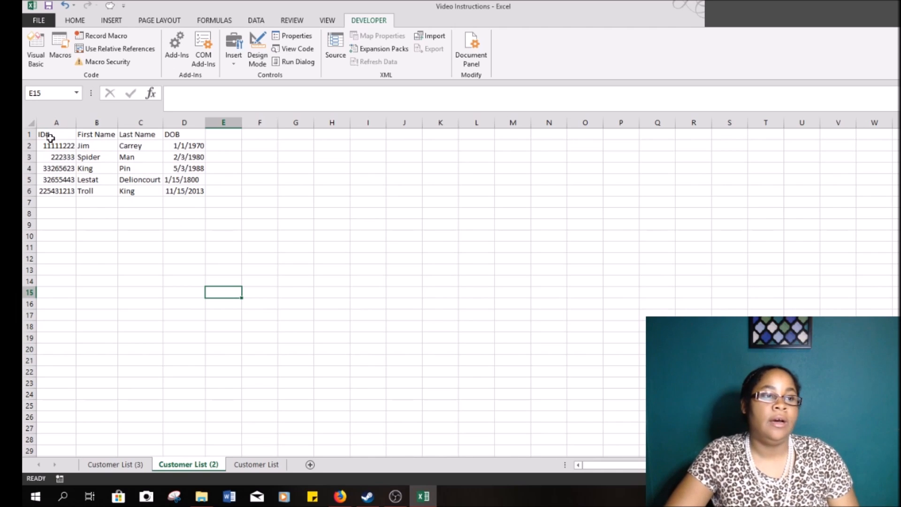
Start recording a macro named Non_Relative, stored in This Workbook, with the description "This one does absolute references."
click(98, 36)
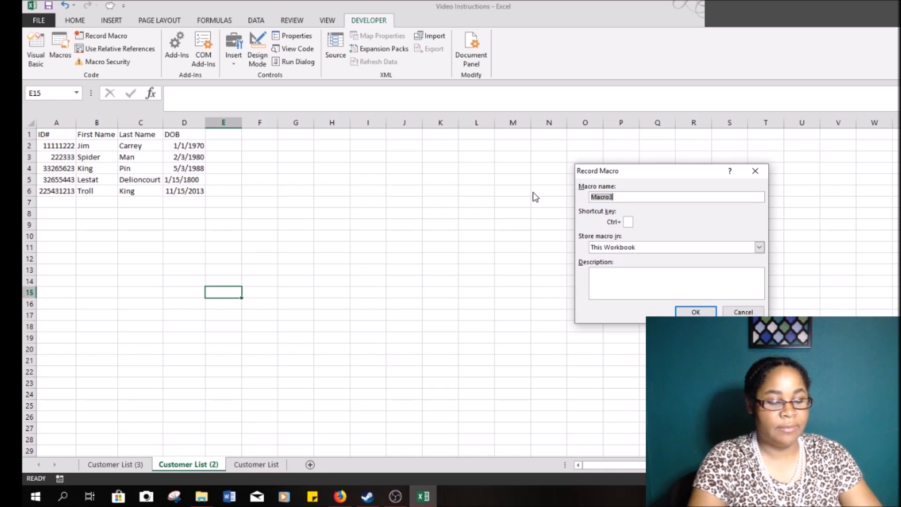
text(Non_Relative)
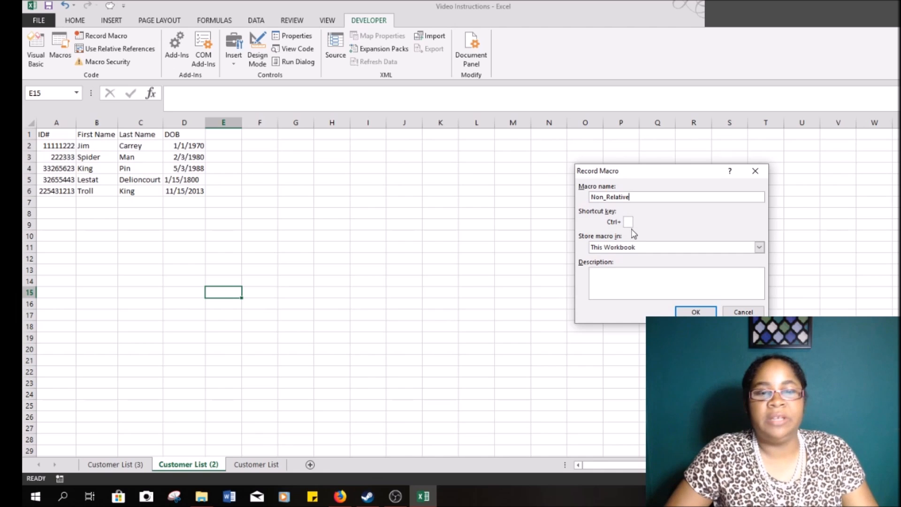
click(644, 282)
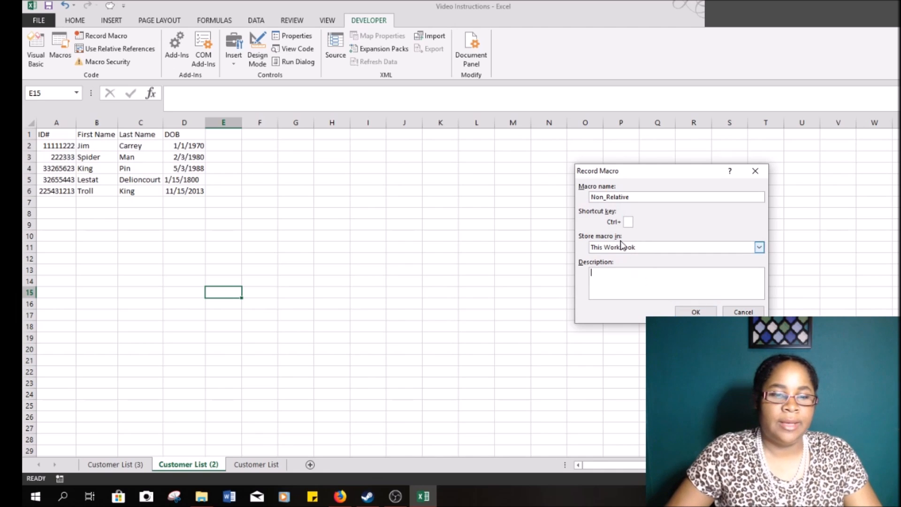
click(628, 222)
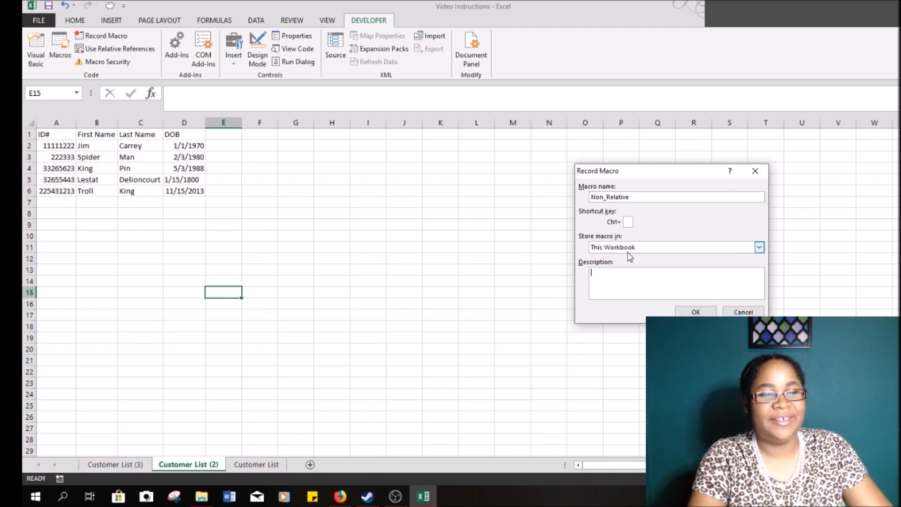
text(This one)
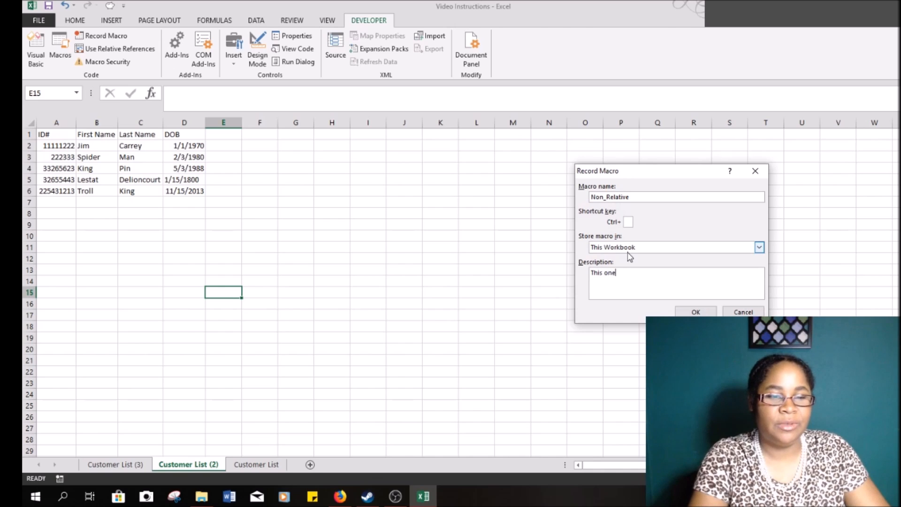
text( does absolute )
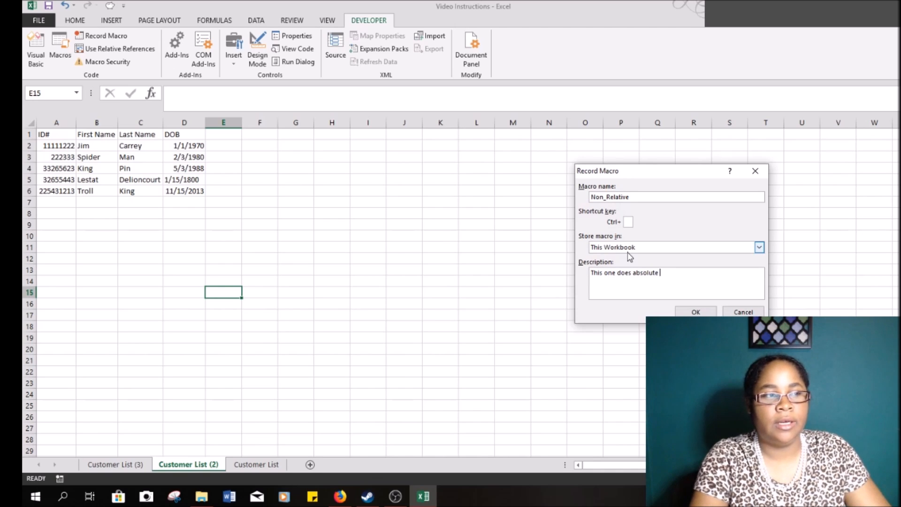
text(references.)
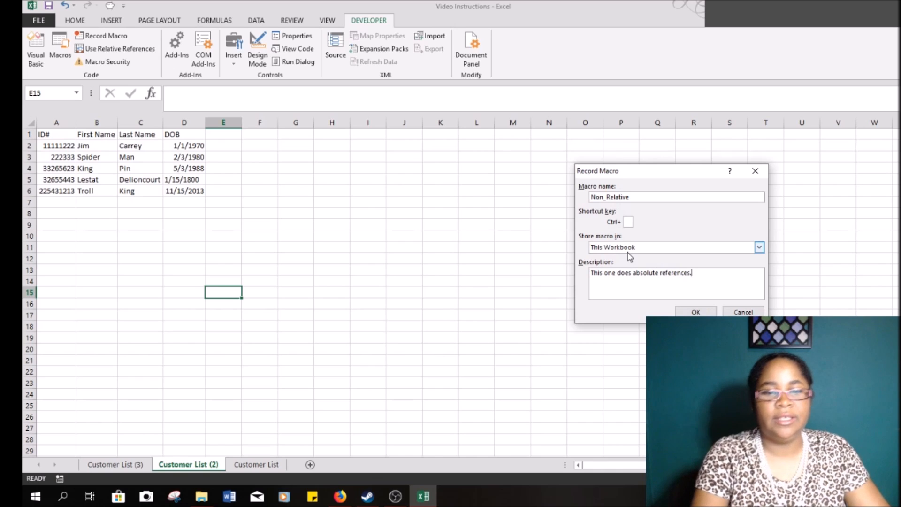
click(694, 312)
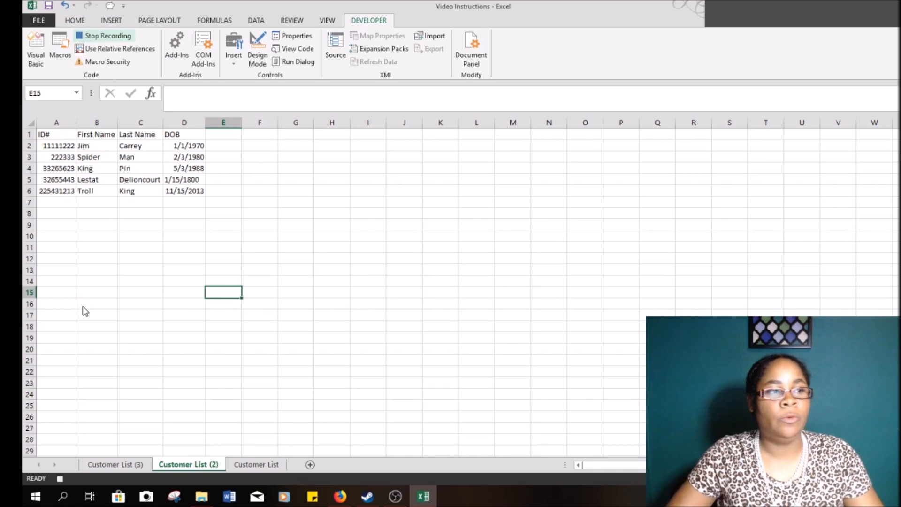
Bold the header cells A1:D1 on Customer List (2) and stop recording the macro
drag(45, 132, 188, 133)
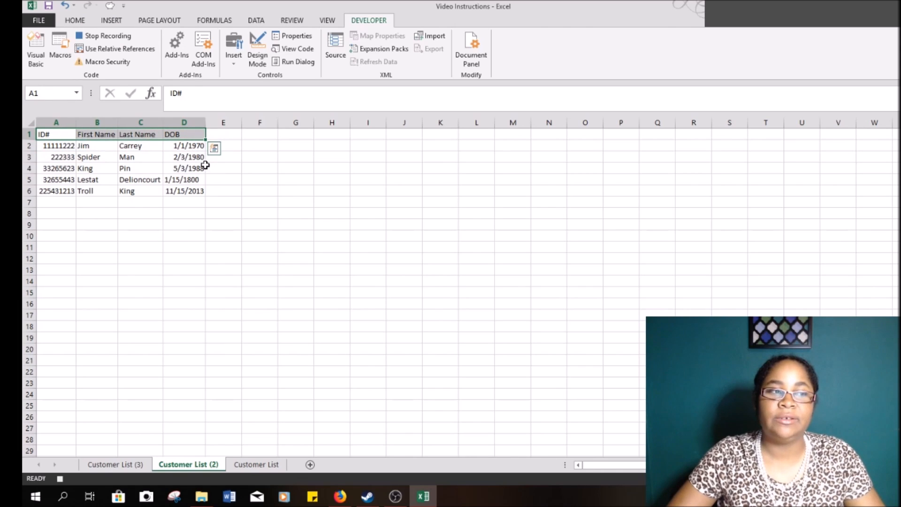
click(74, 21)
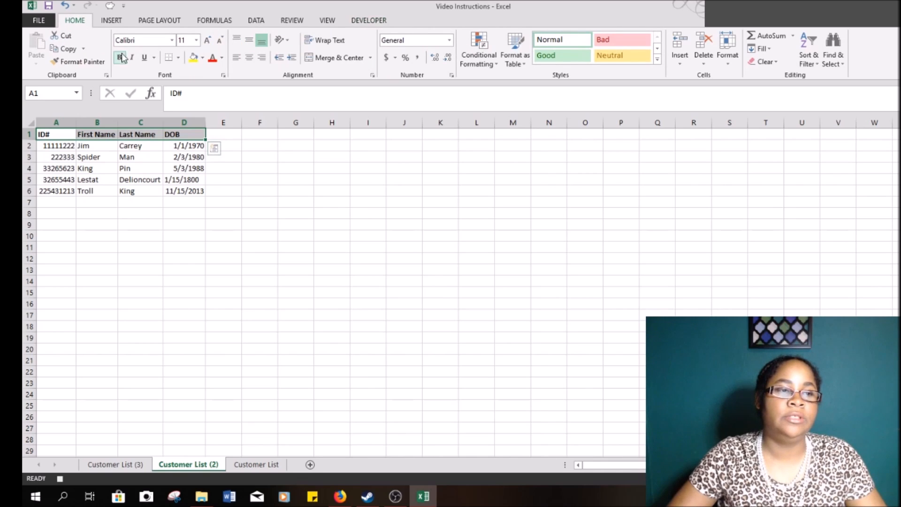
click(368, 23)
click(107, 36)
click(388, 203)
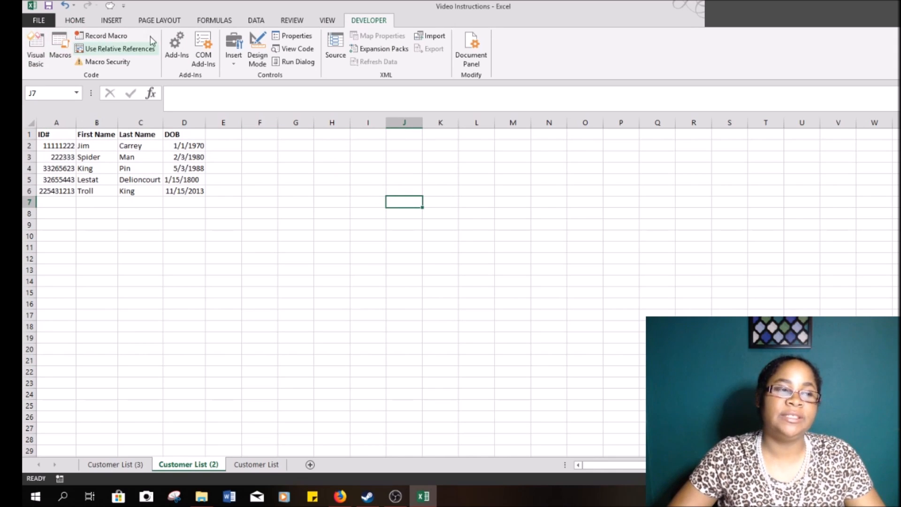
Open the Customer List (3) worksheet and select cell A1
click(126, 465)
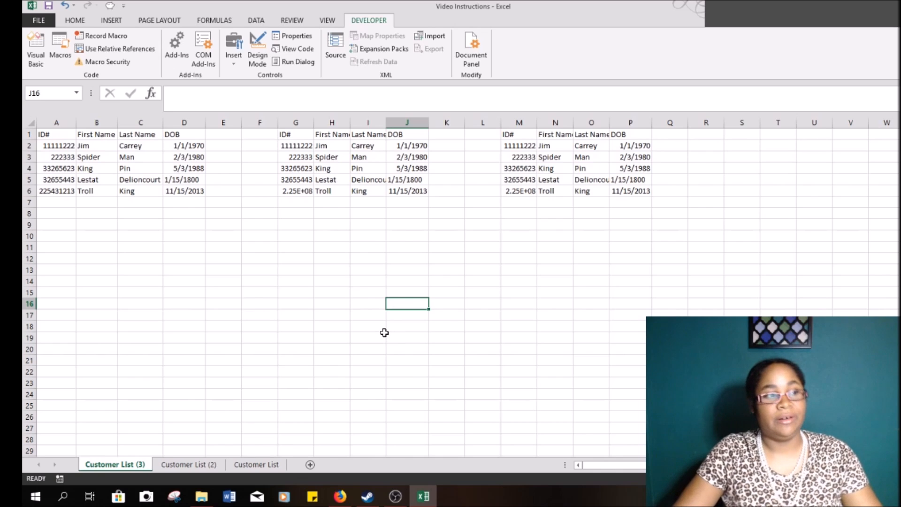
key(ctrl+Home)
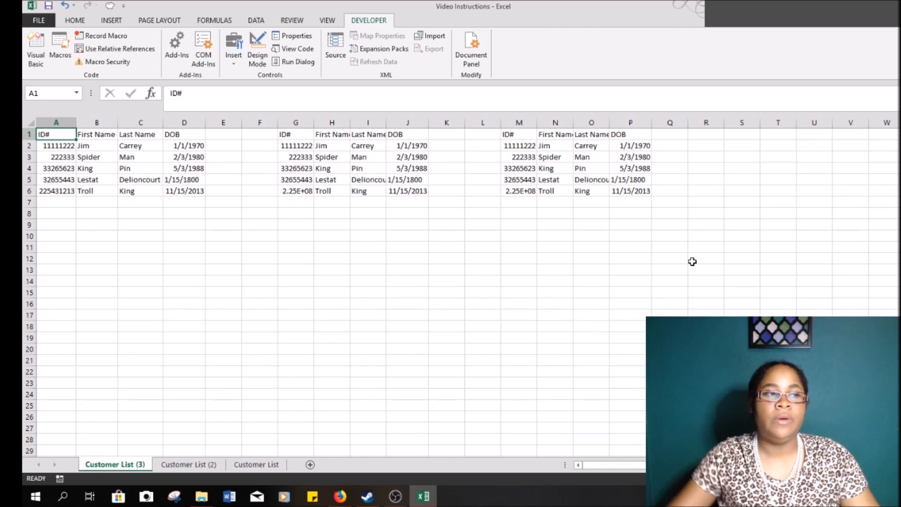
click(124, 7)
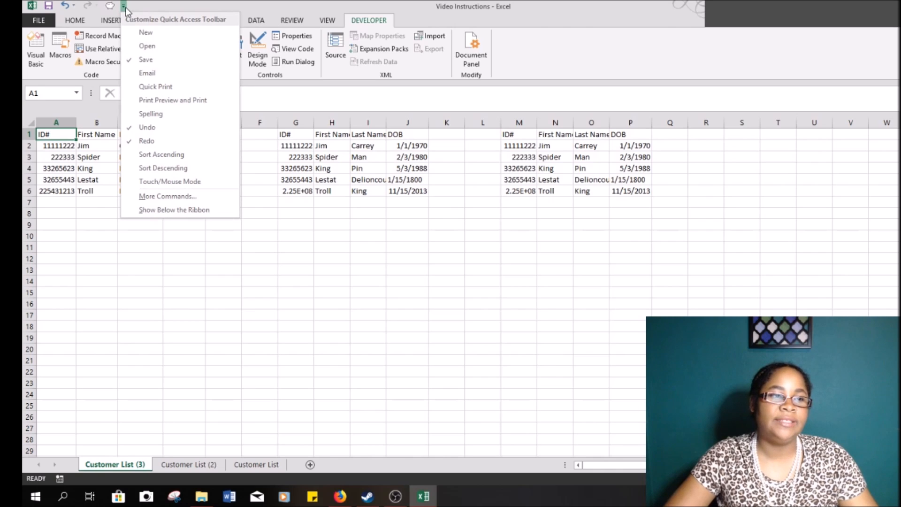
click(342, 268)
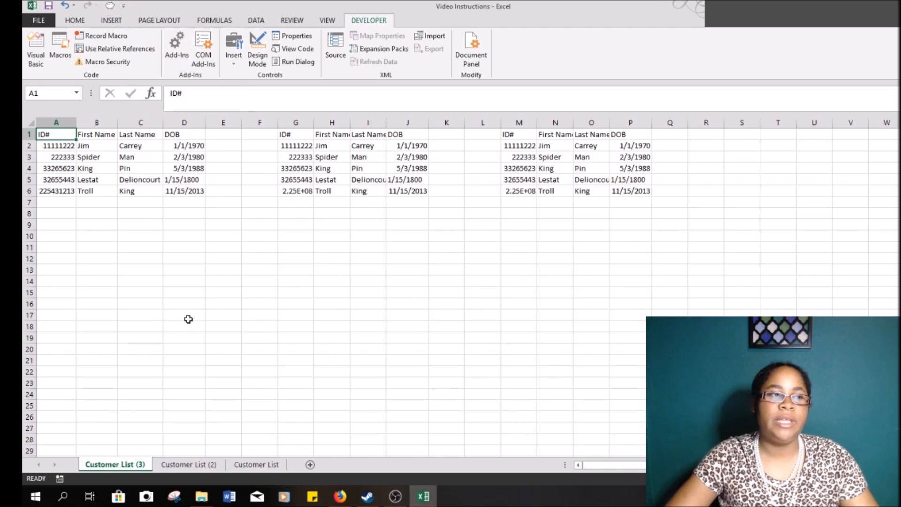
click(184, 305)
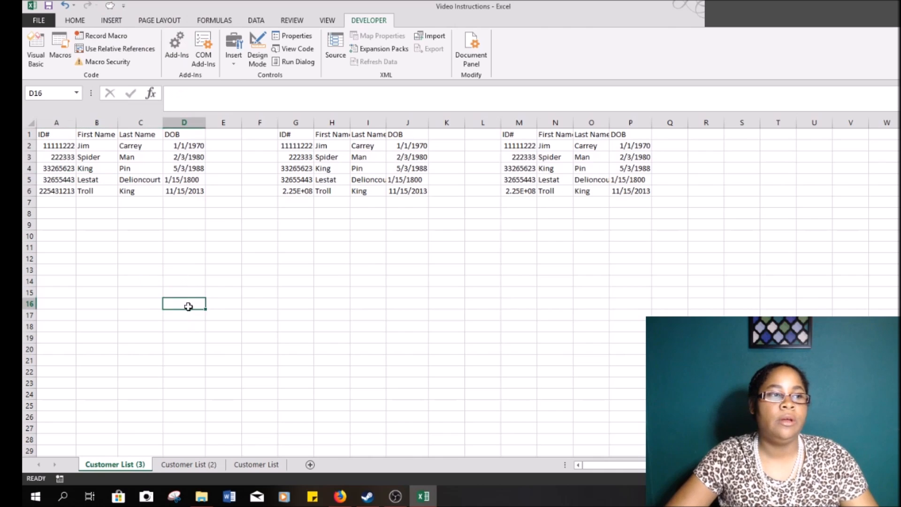
click(61, 51)
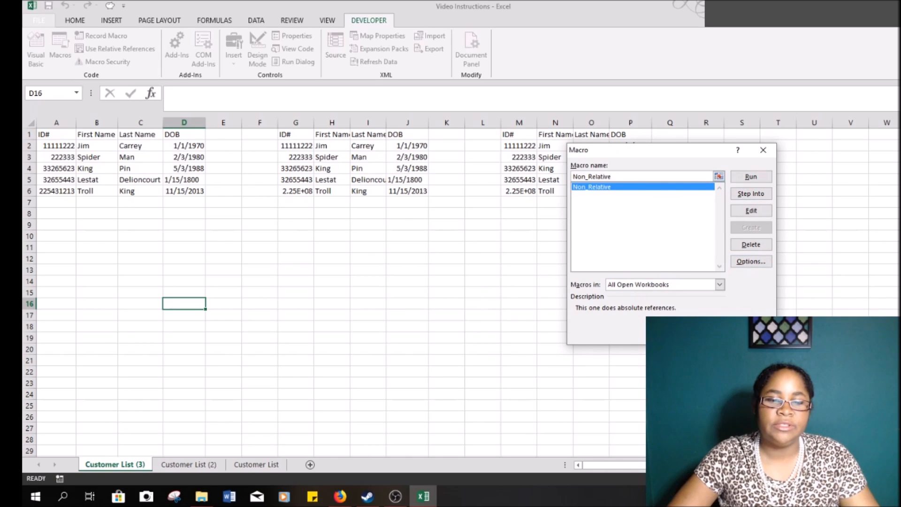
click(751, 177)
Run the Non_Relative macro on Customer List (3) with the ID# header cell A1 selected
click(55, 135)
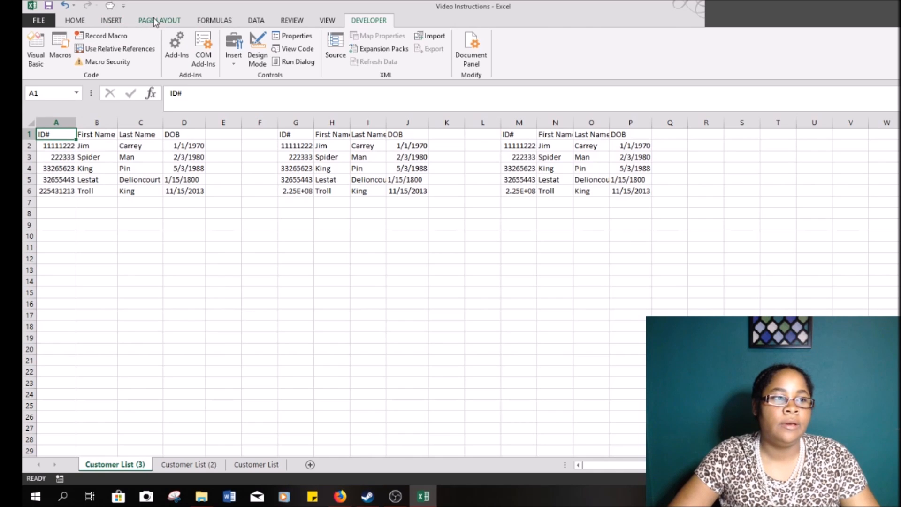
click(61, 50)
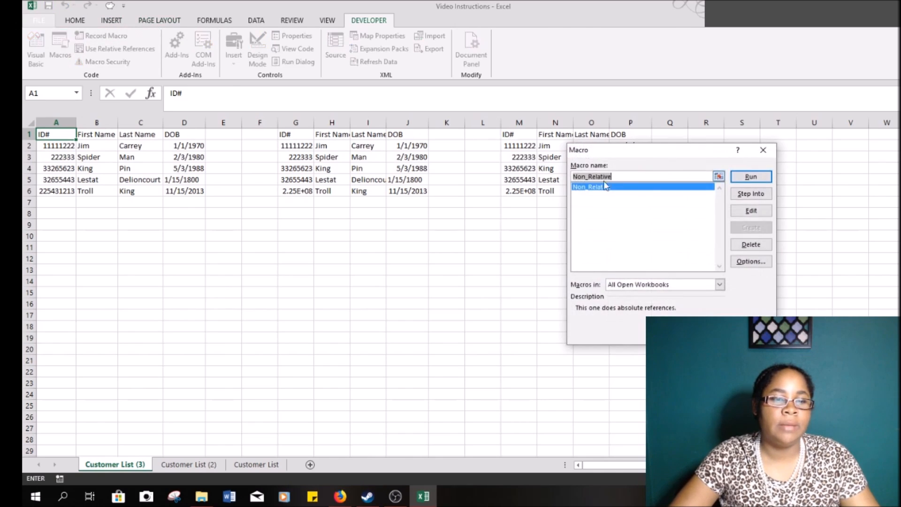
click(751, 177)
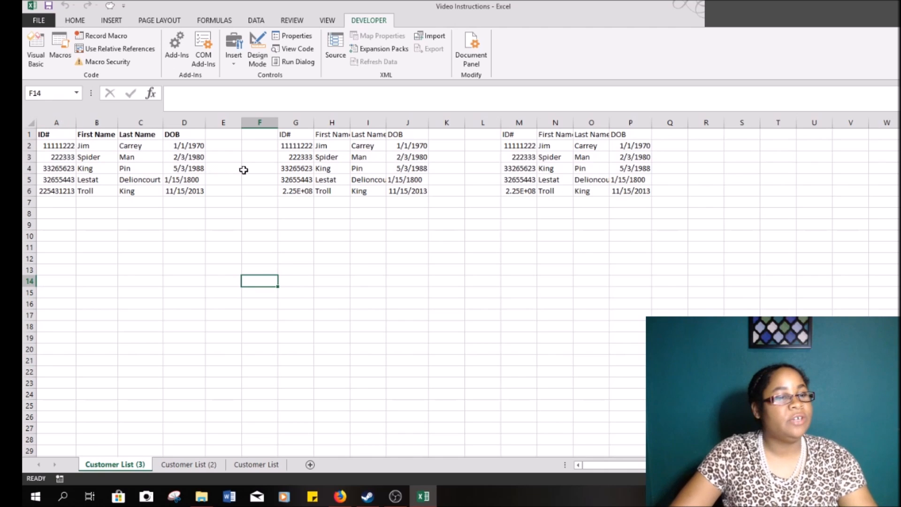
click(289, 137)
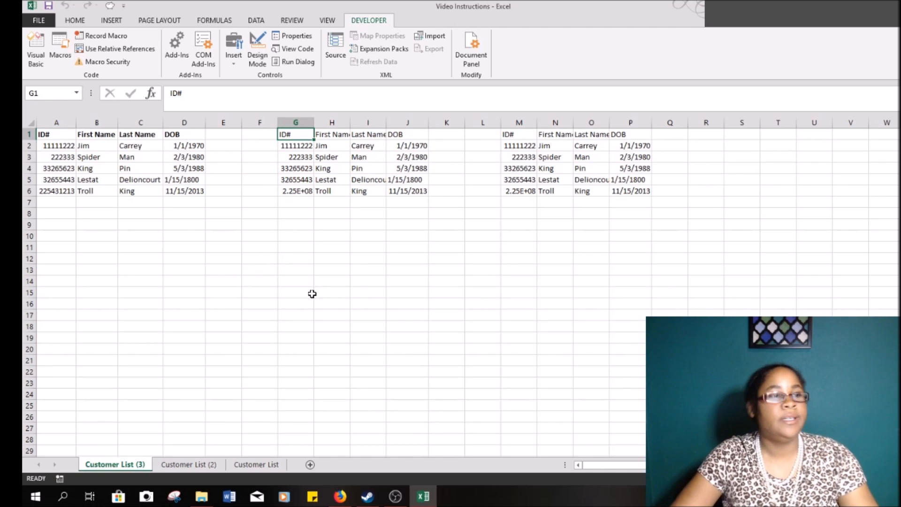
click(57, 46)
click(751, 334)
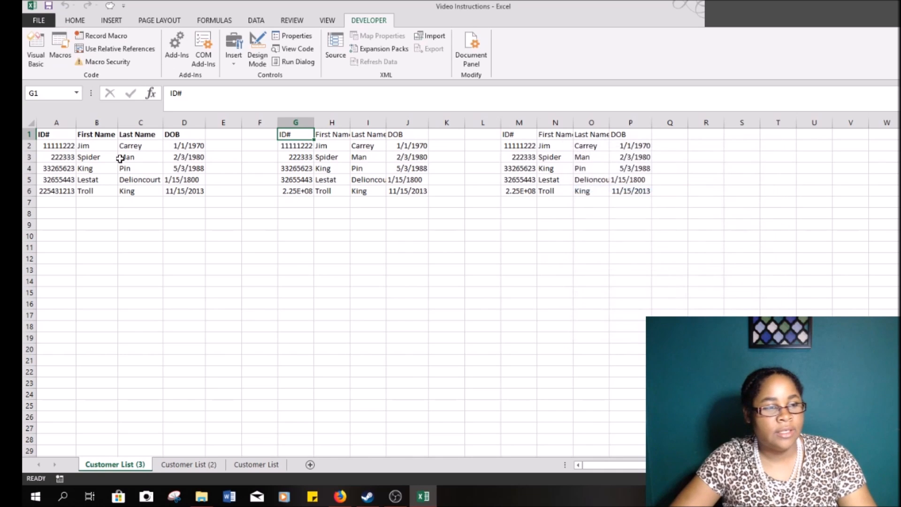
Remove the bold formatting from the first list's header cells A1:D1 on Customer List (3)
drag(61, 136, 182, 135)
key(ctrl+b)
click(257, 246)
Run the Non_Relative macro again with the second list's ID# header cell G1 selected
click(302, 124)
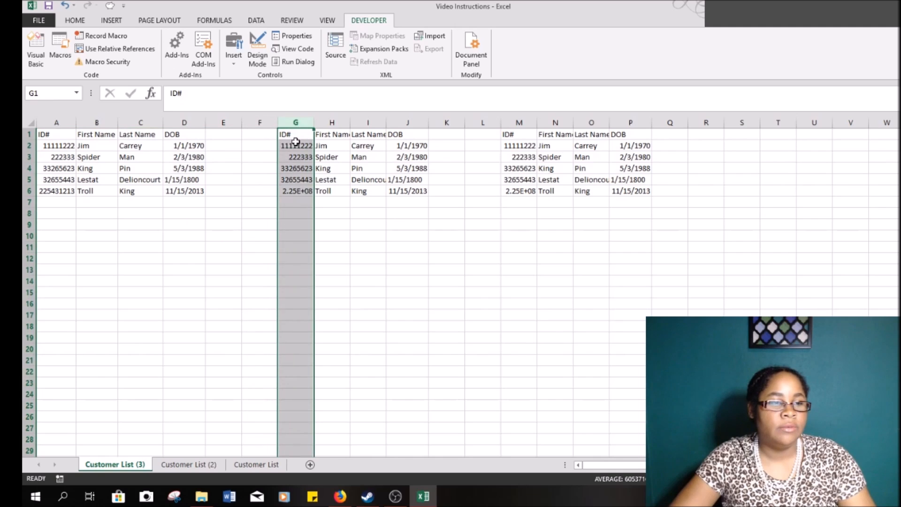
click(296, 134)
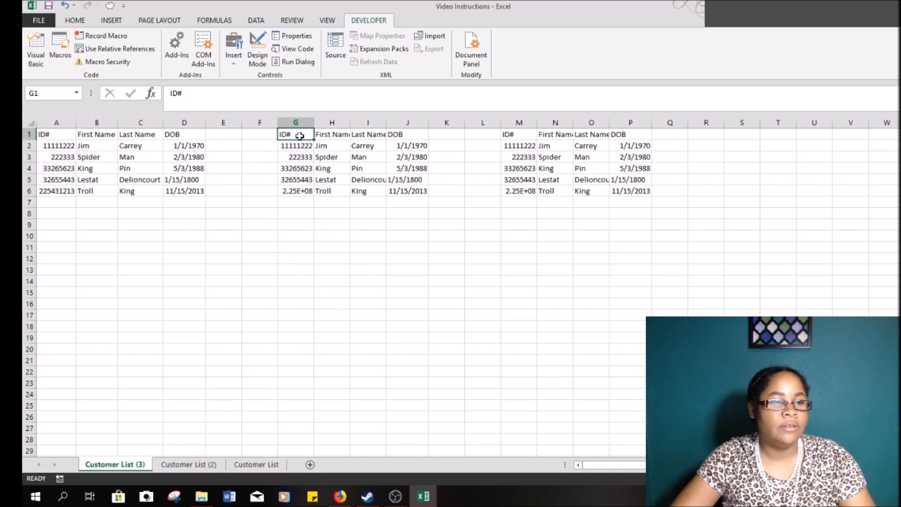
click(60, 43)
click(746, 177)
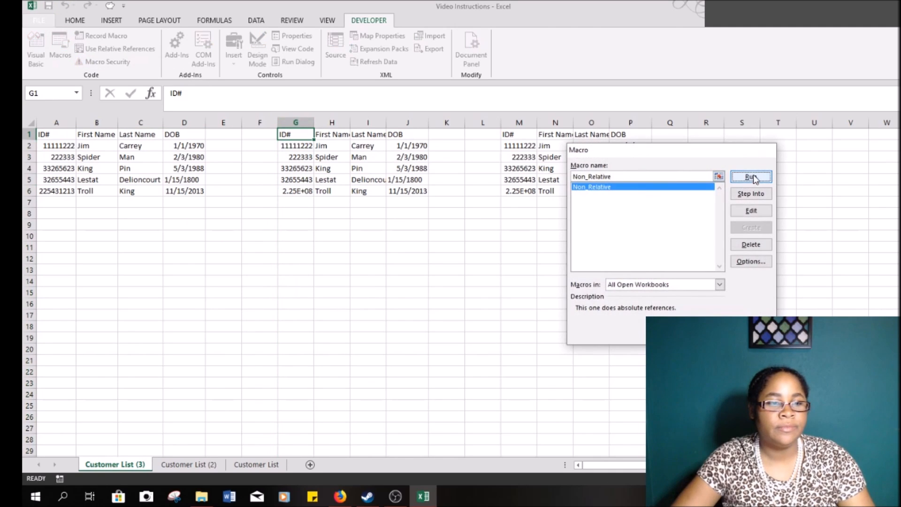
click(670, 337)
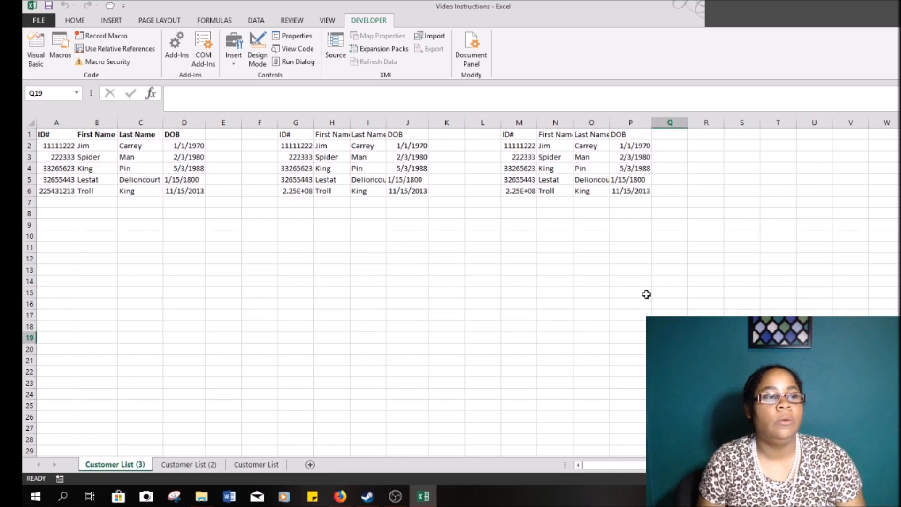
Turn on relative references for recording and remove the bold from header cells A1:D1 on Customer List (2), ending on cell A1
click(94, 48)
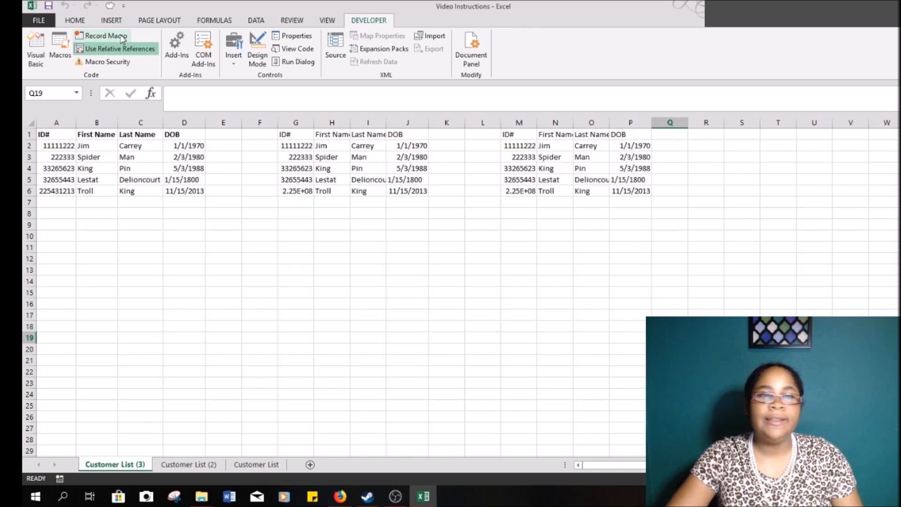
click(186, 464)
drag(54, 134, 173, 134)
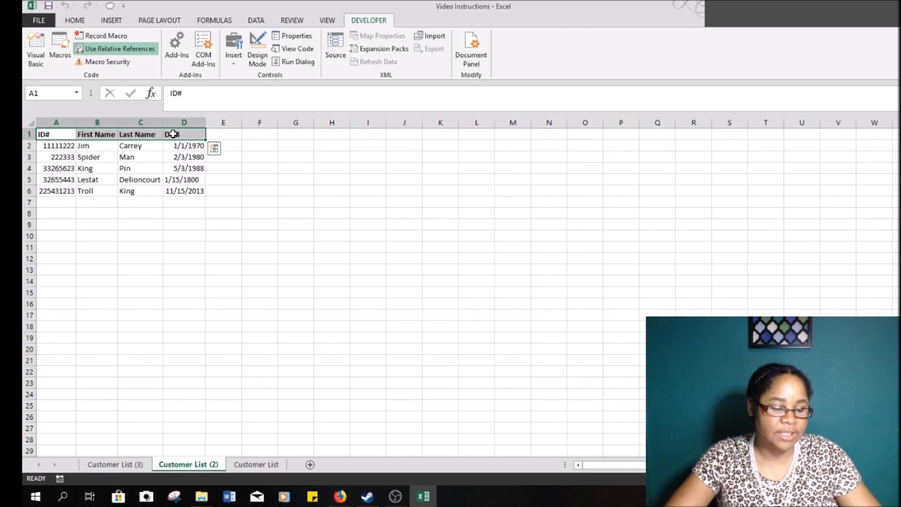
click(55, 134)
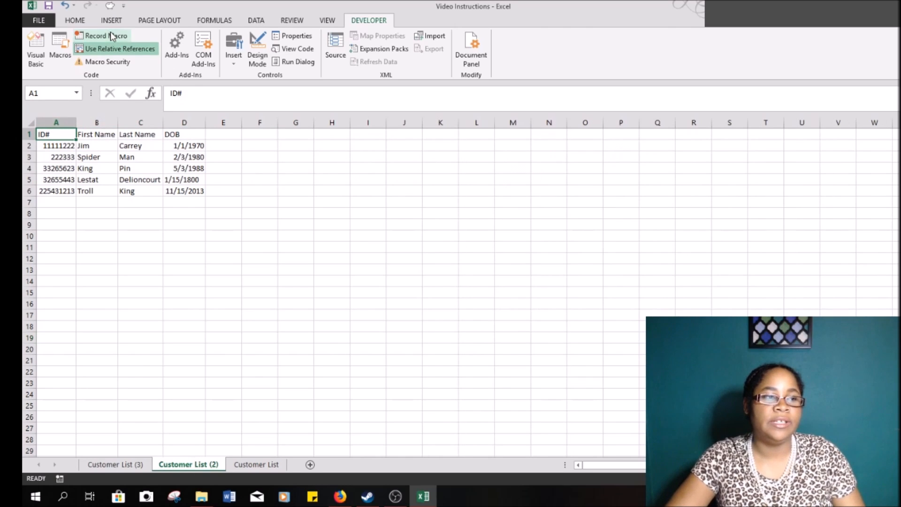
Start recording a macro named Relative_Macro, stored in This Workbook, with the description "this is relative"
click(103, 36)
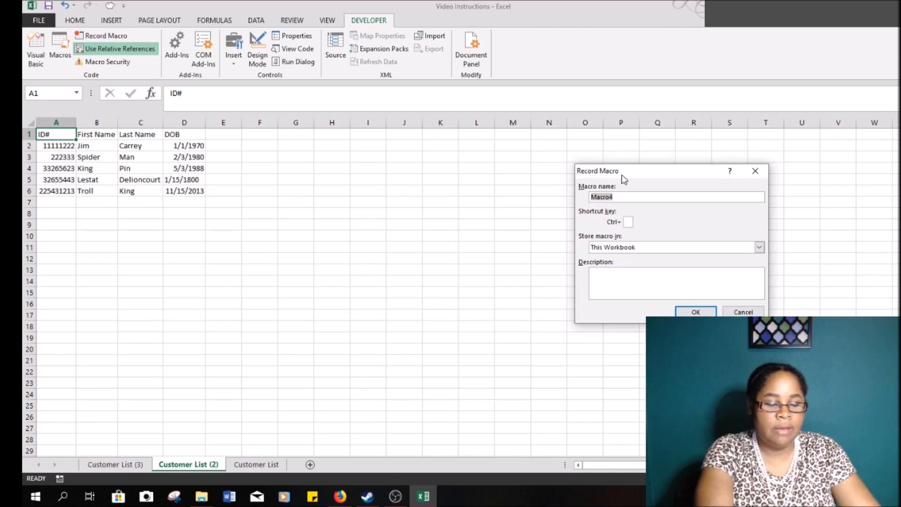
text(Relative)
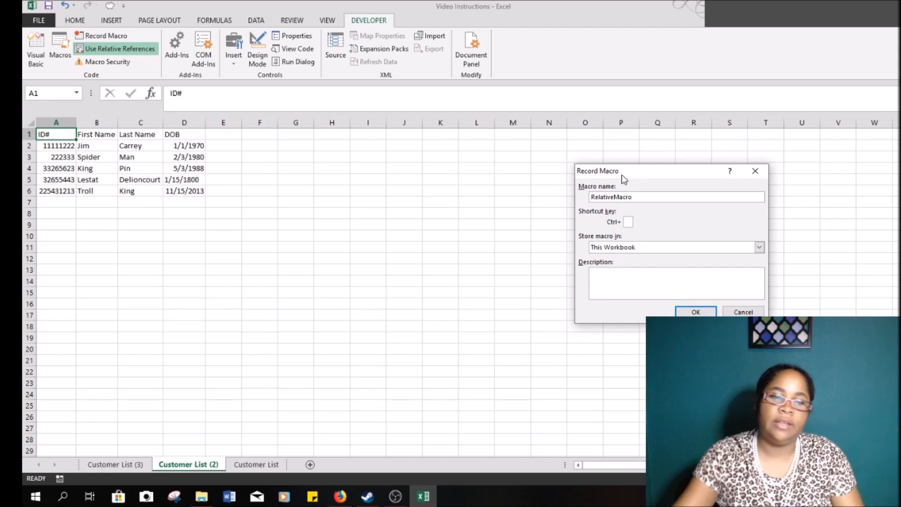
click(614, 198)
text(_)
click(656, 288)
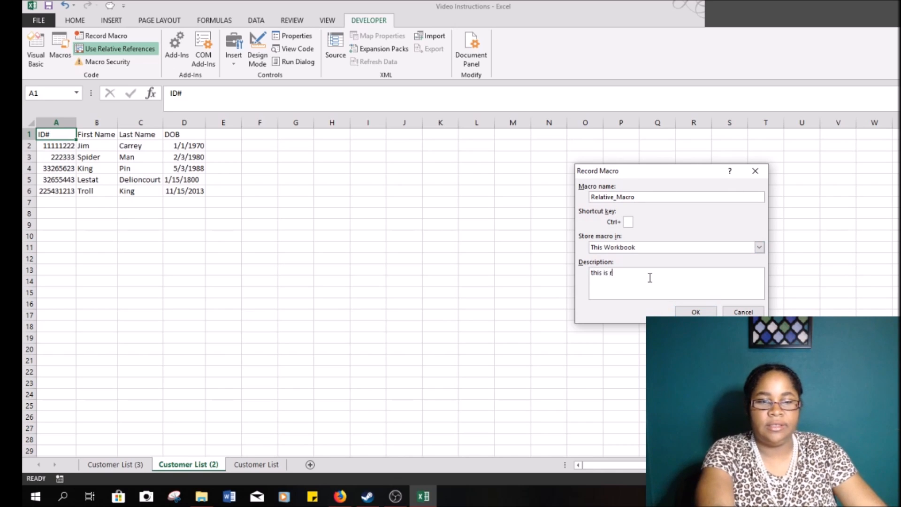
click(694, 312)
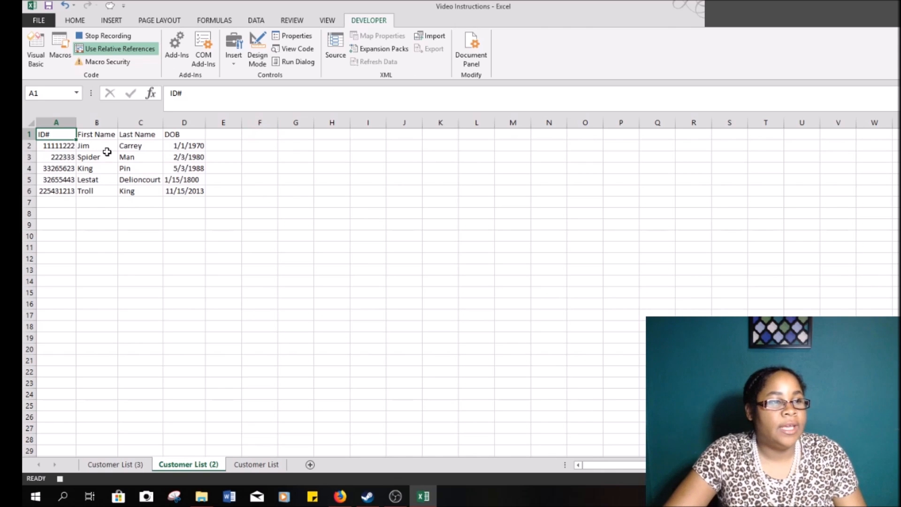
Bold the header cells A1:D1 on Customer List (2) and stop recording the relative-reference macro
click(108, 50)
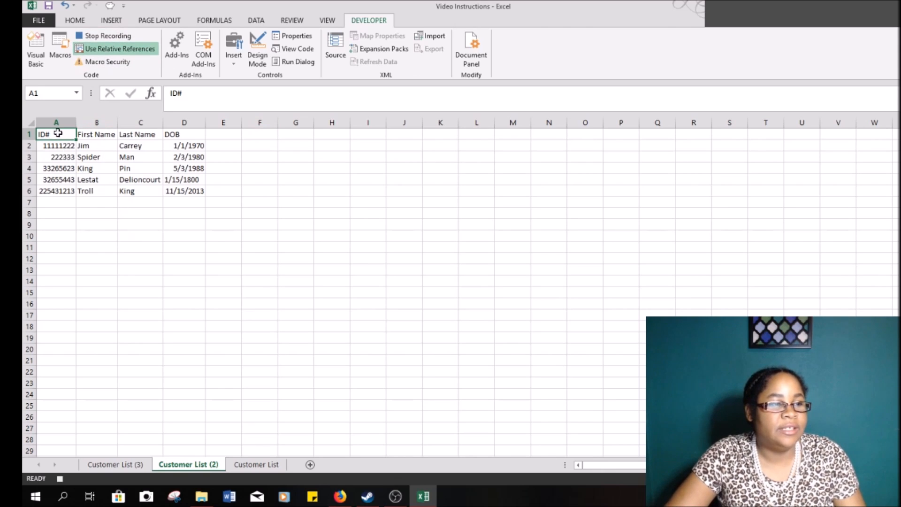
drag(55, 135, 171, 135)
click(75, 21)
click(120, 59)
click(369, 20)
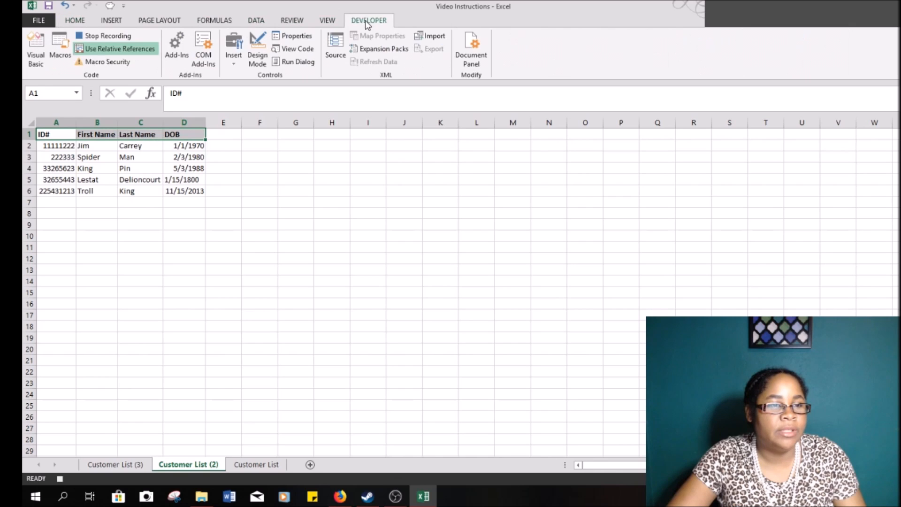
click(117, 36)
click(296, 190)
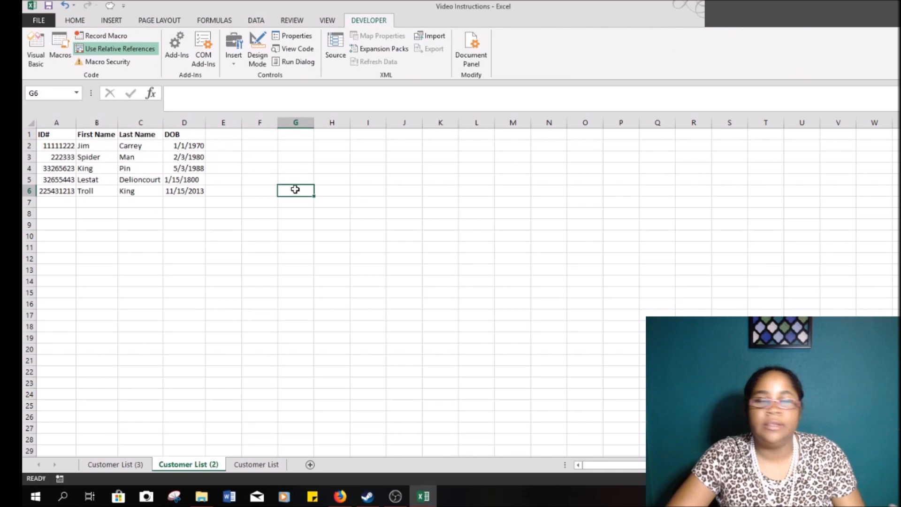
Run Relative_Macro on Customer List (3) with the second list's ID# header cell G1 selected
click(130, 464)
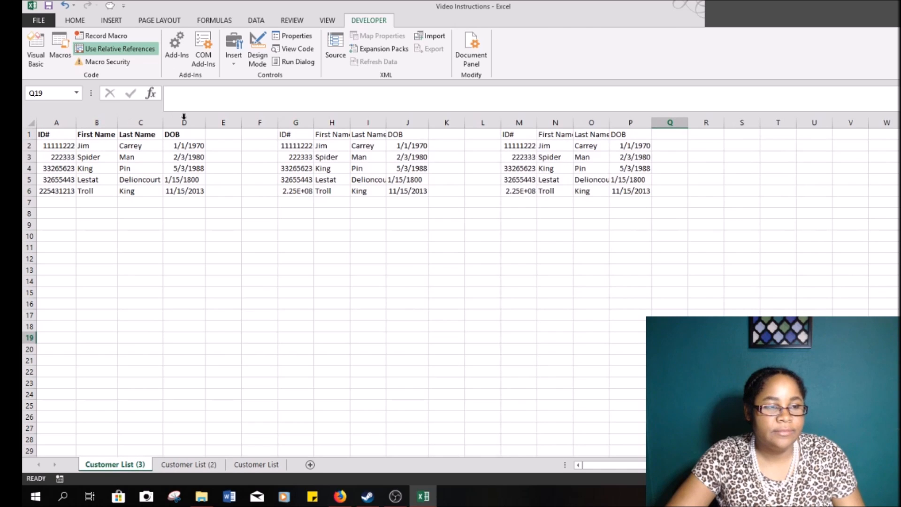
click(279, 136)
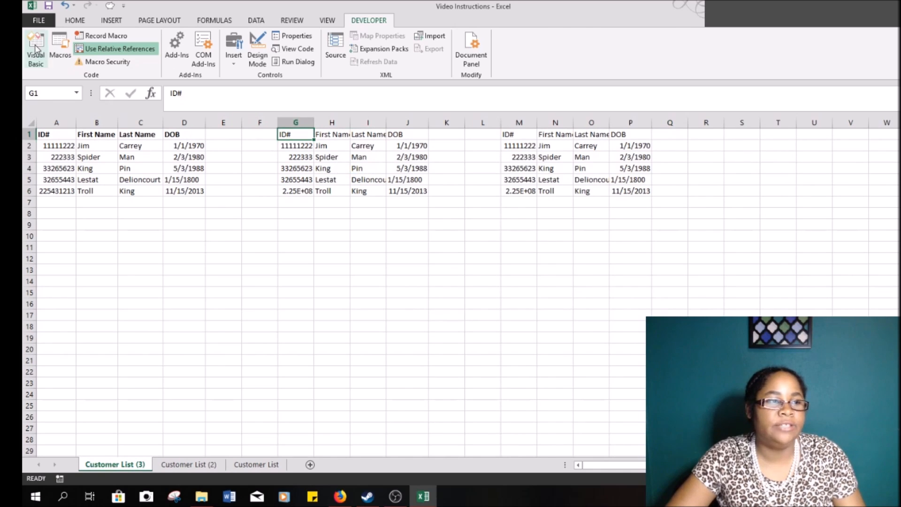
click(59, 49)
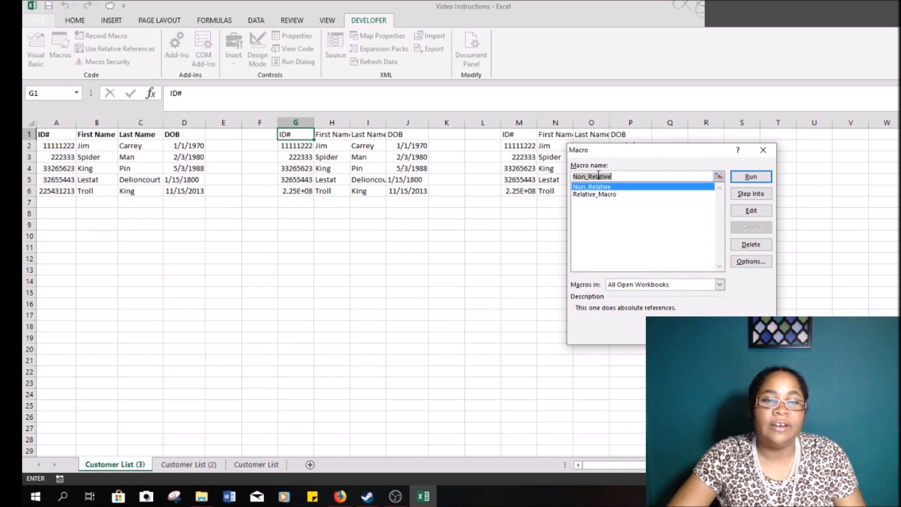
click(601, 196)
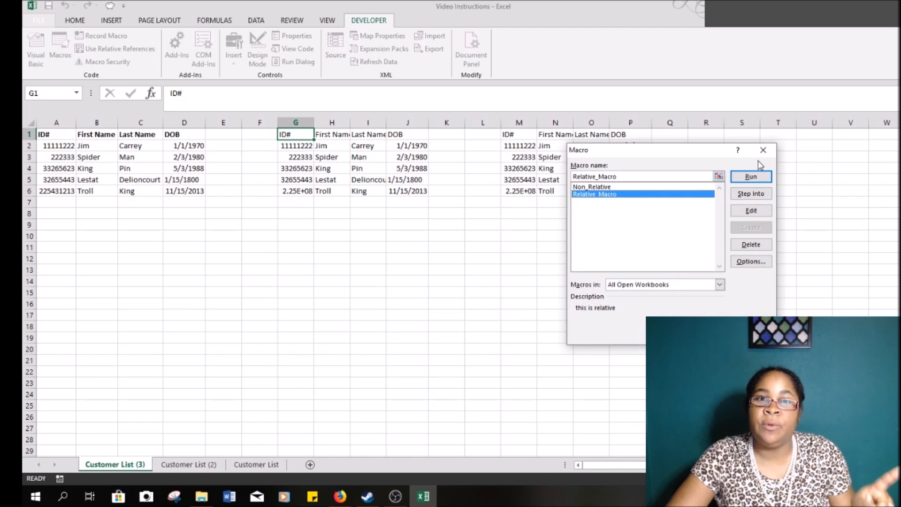
click(751, 177)
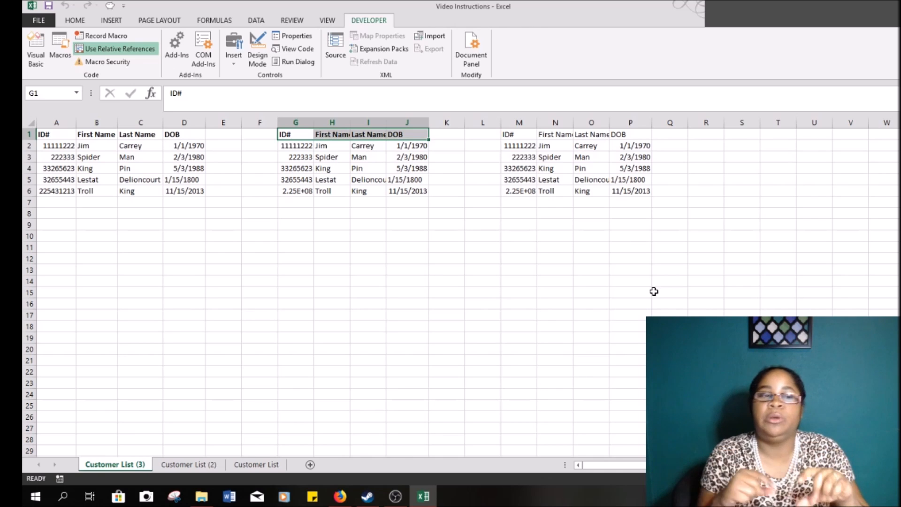
Run Relative_Macro from the empty cell N12 and enter the text "bold" in that cell to test its formatting
click(557, 259)
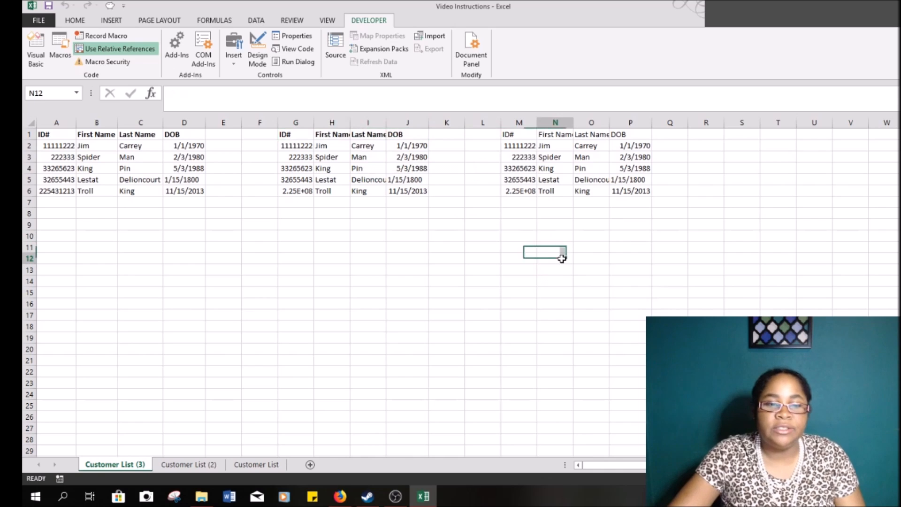
click(61, 56)
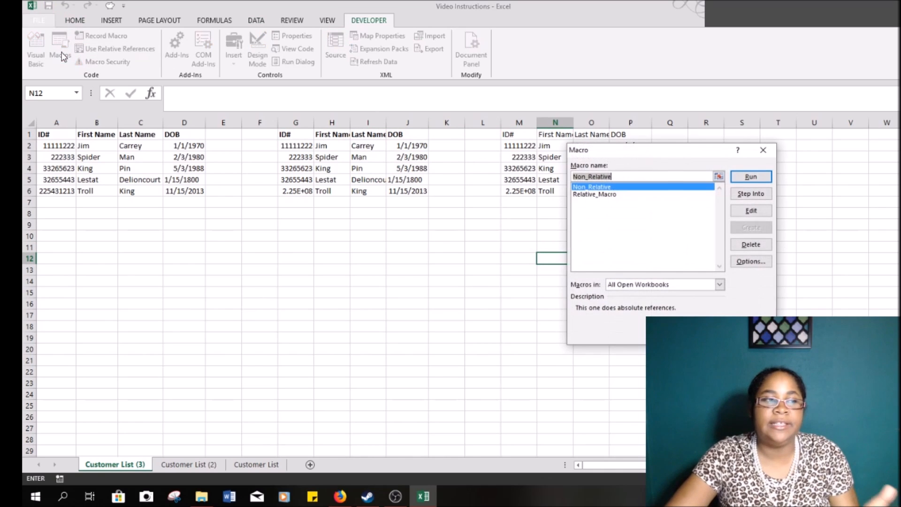
click(606, 195)
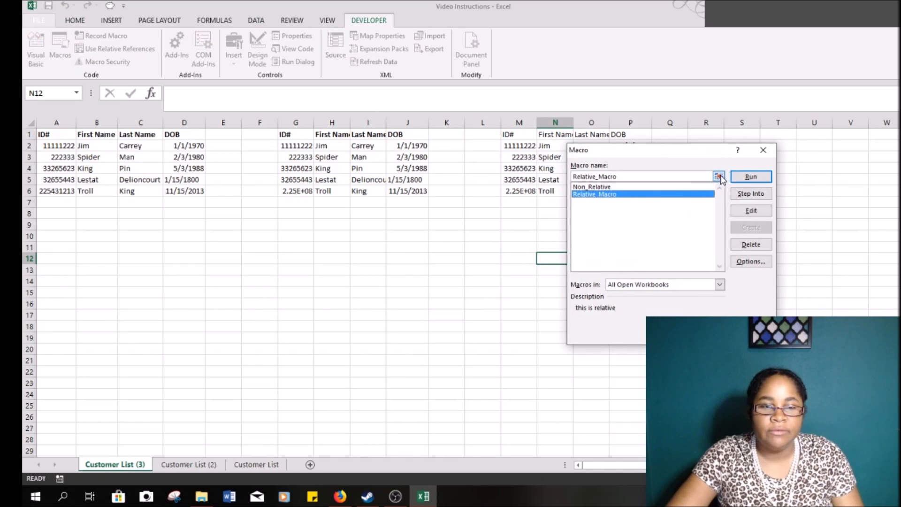
click(750, 177)
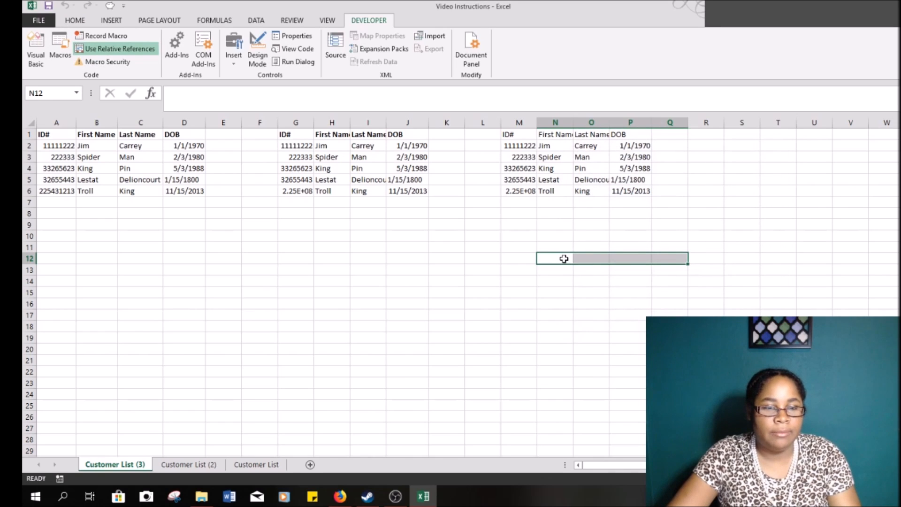
click(564, 260)
text(bold)
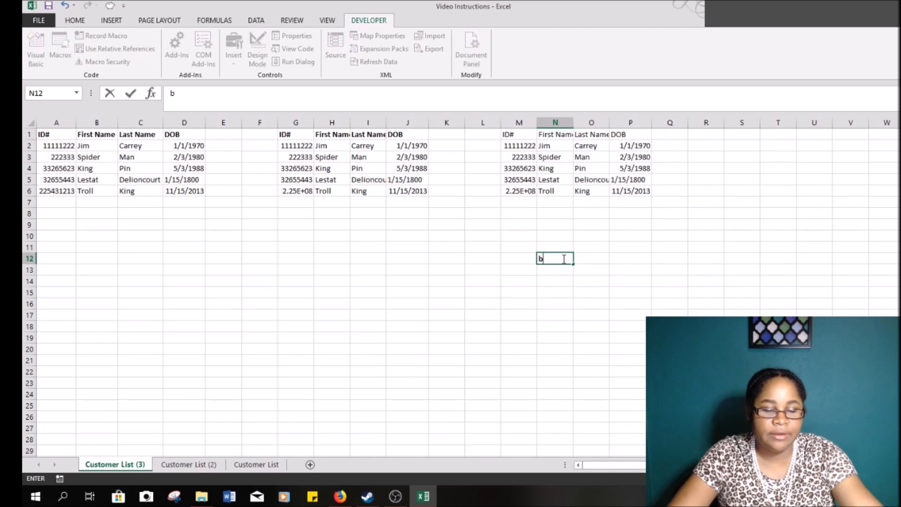
Run Relative_Macro on Customer List (3) starting from the third list's ID# header cell M1
click(616, 279)
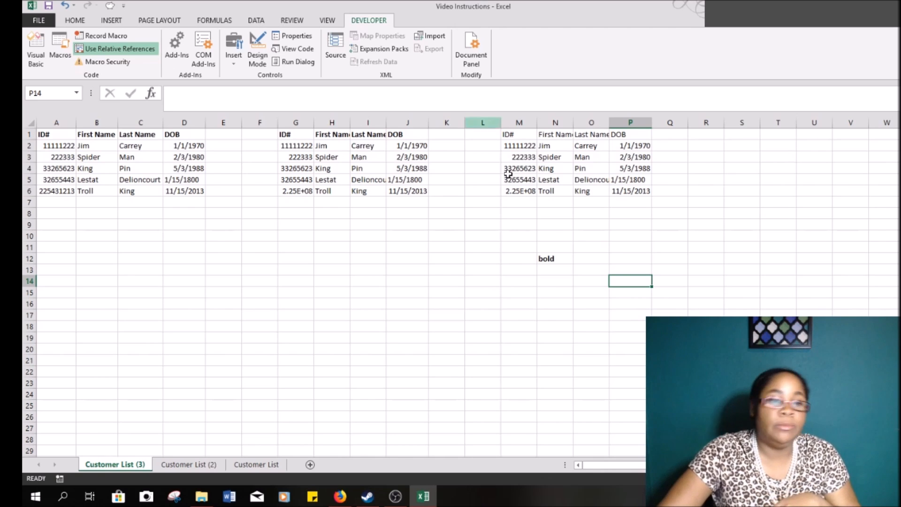
click(512, 125)
click(517, 133)
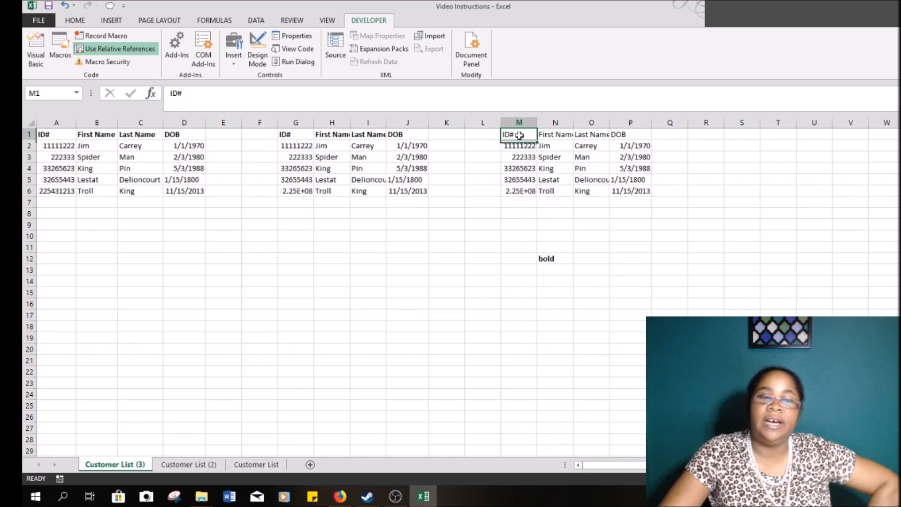
key(alt+F8)
click(629, 194)
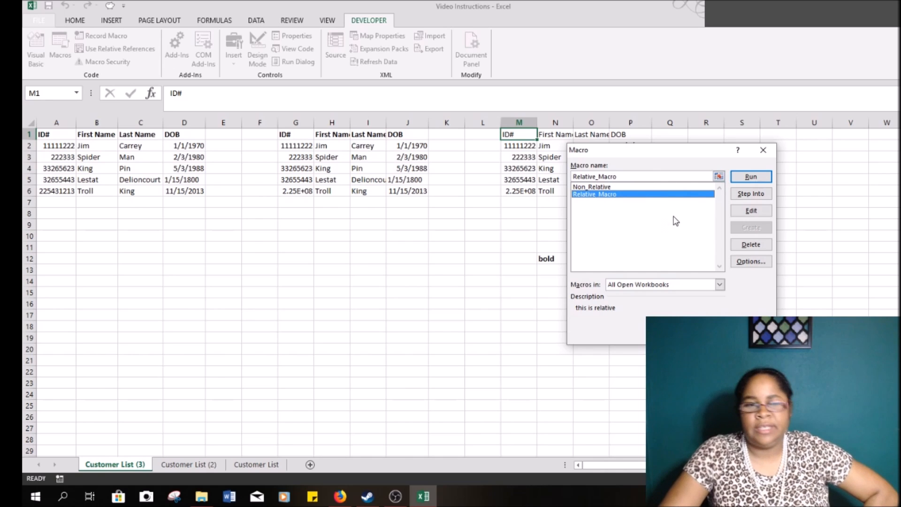
click(749, 176)
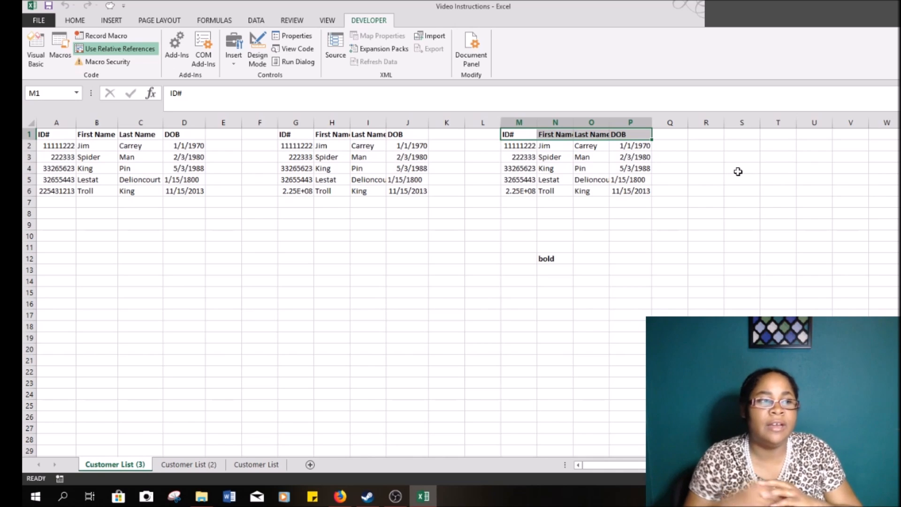
click(591, 281)
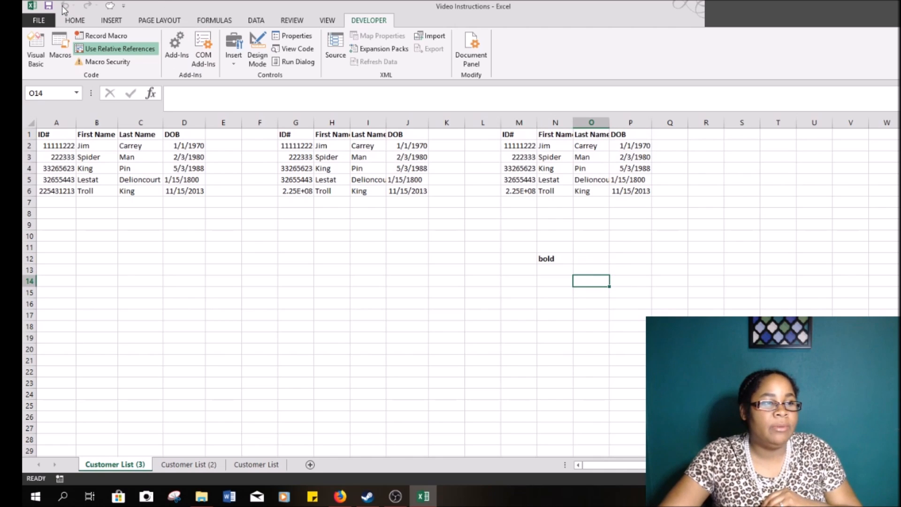
click(647, 305)
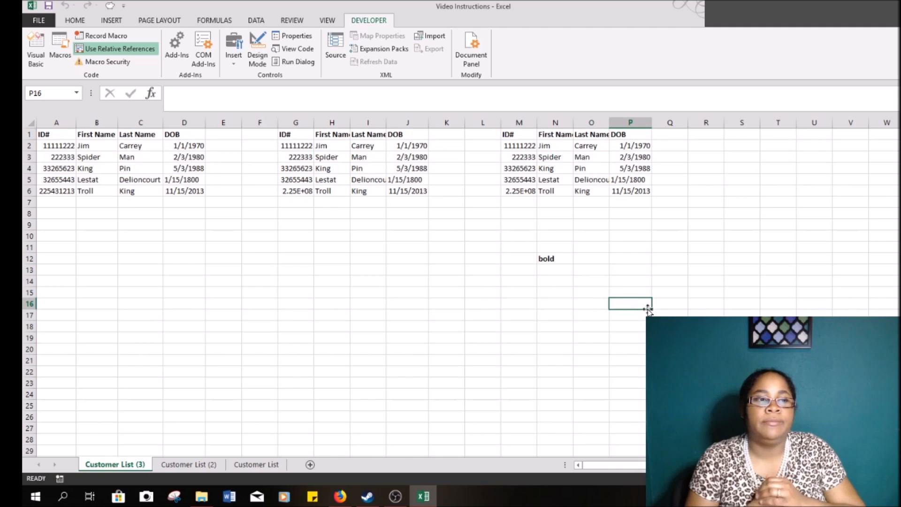